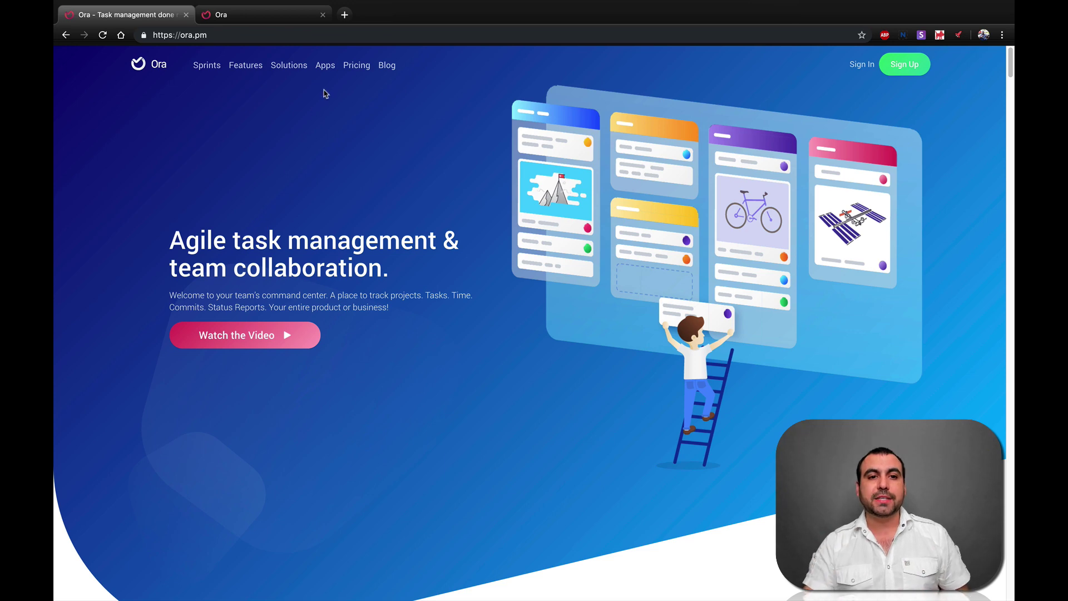
Look over Ora's four pricing plans, then go to the projects page with SaaS Master.
click(352, 68)
scroll(508, 301, down, 5)
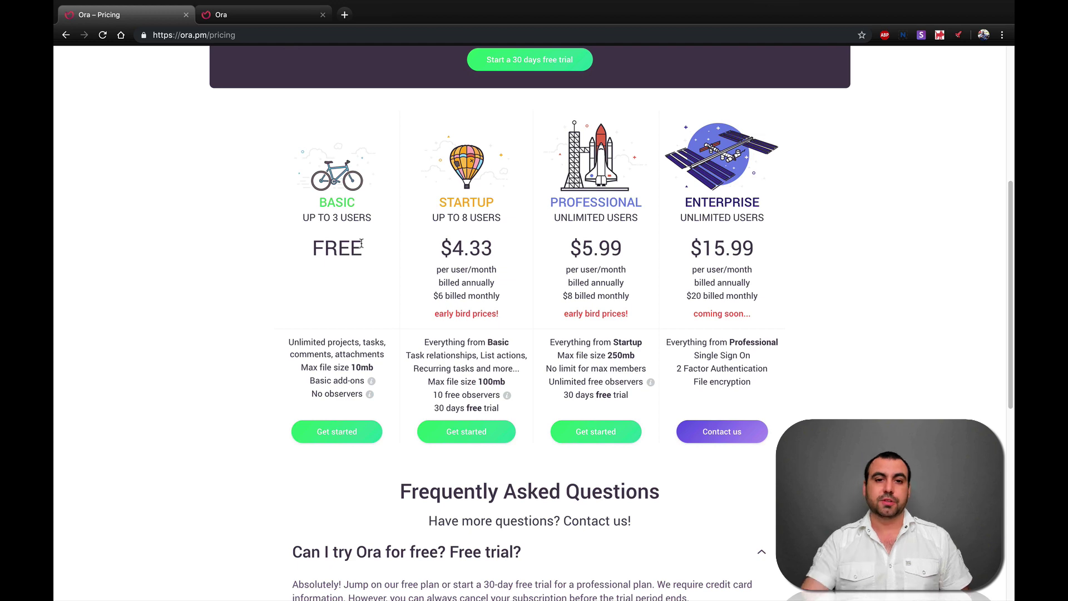
scroll(362, 243, up, 5)
click(261, 15)
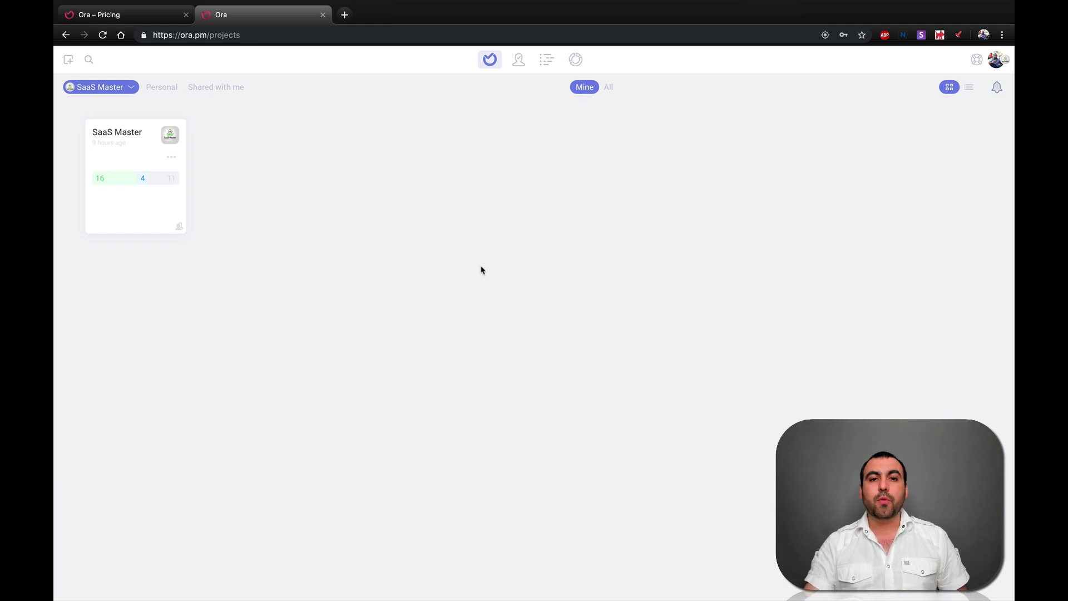
Start a new project and choose the General Simple Pipeline template after browsing other categories.
click(65, 59)
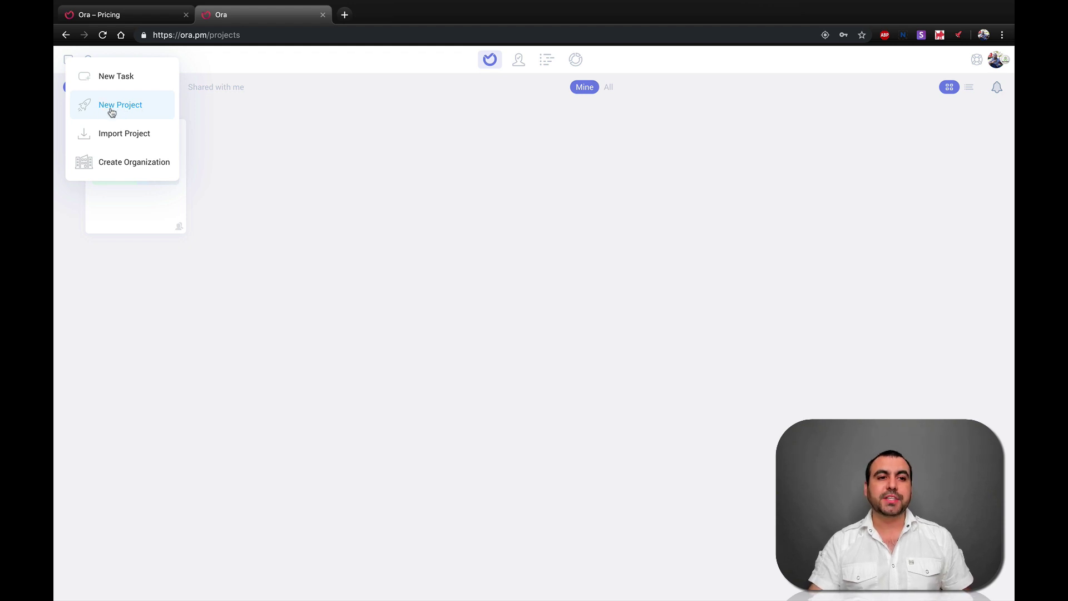
click(112, 113)
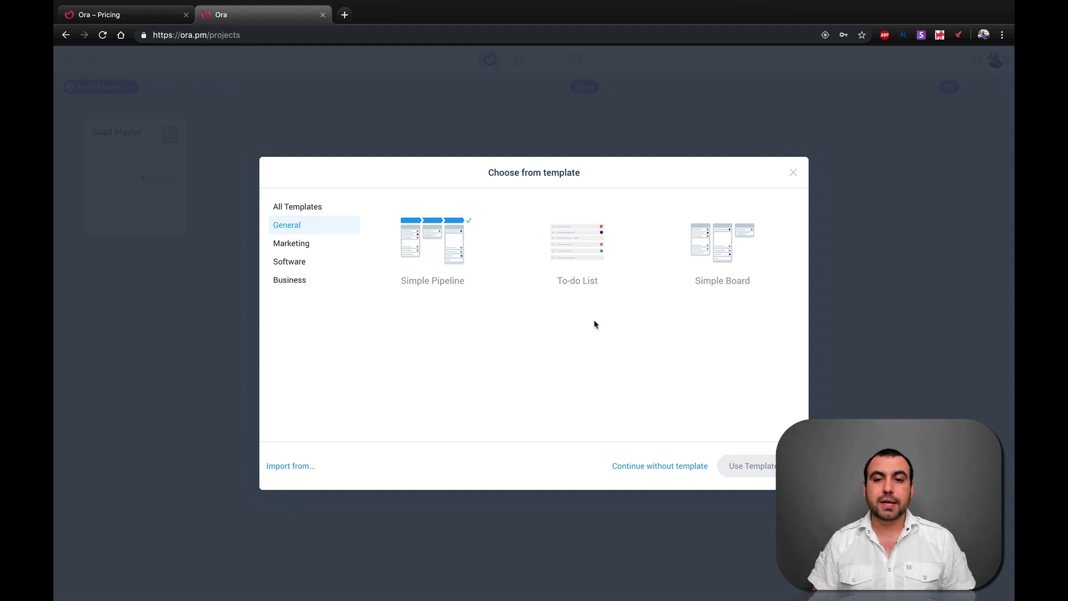
click(315, 250)
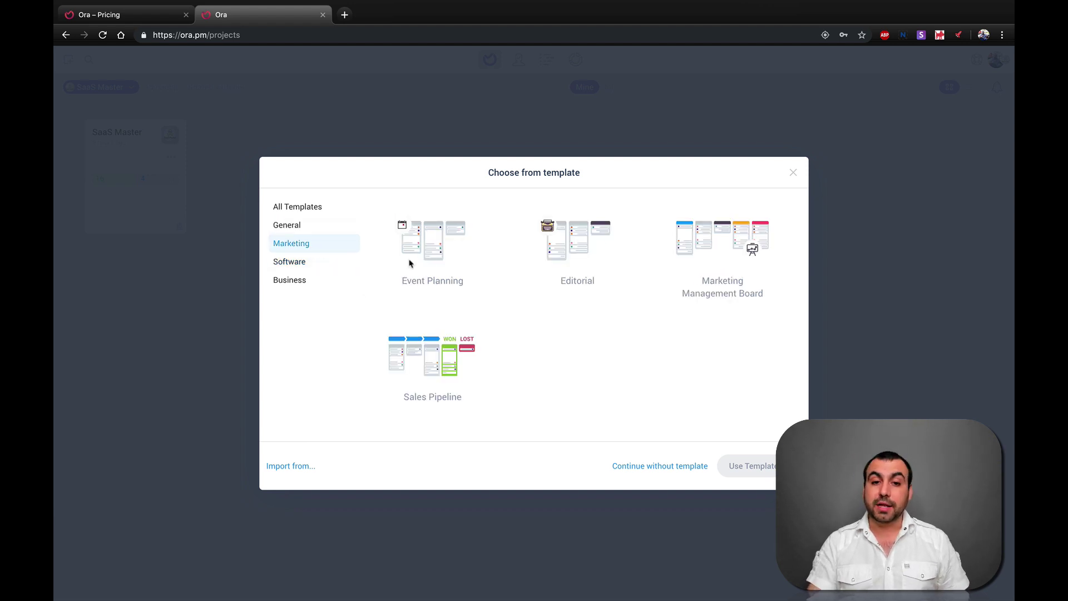
click(292, 266)
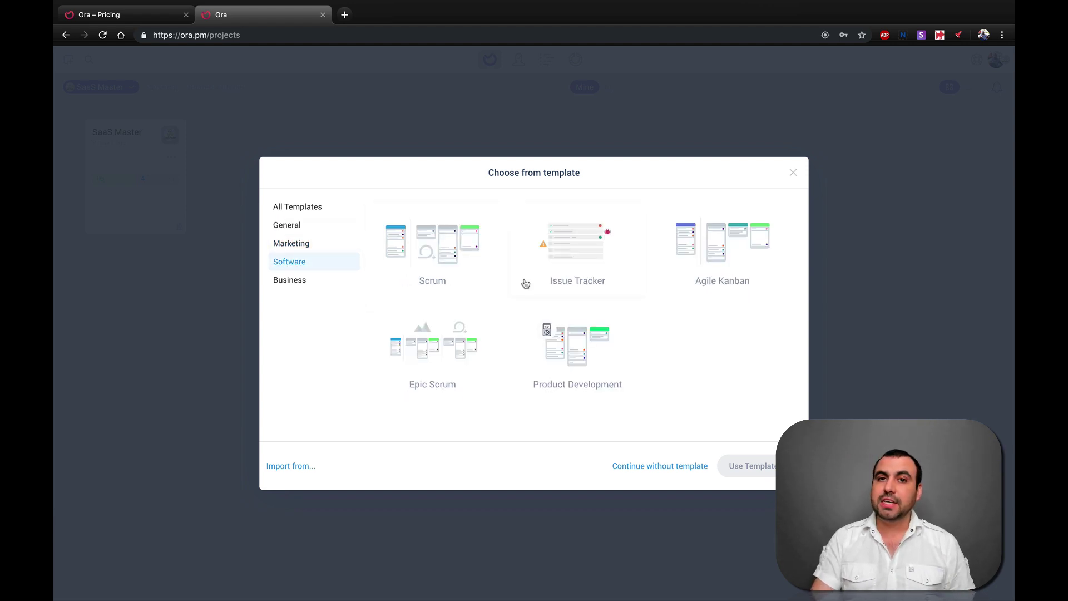
click(325, 287)
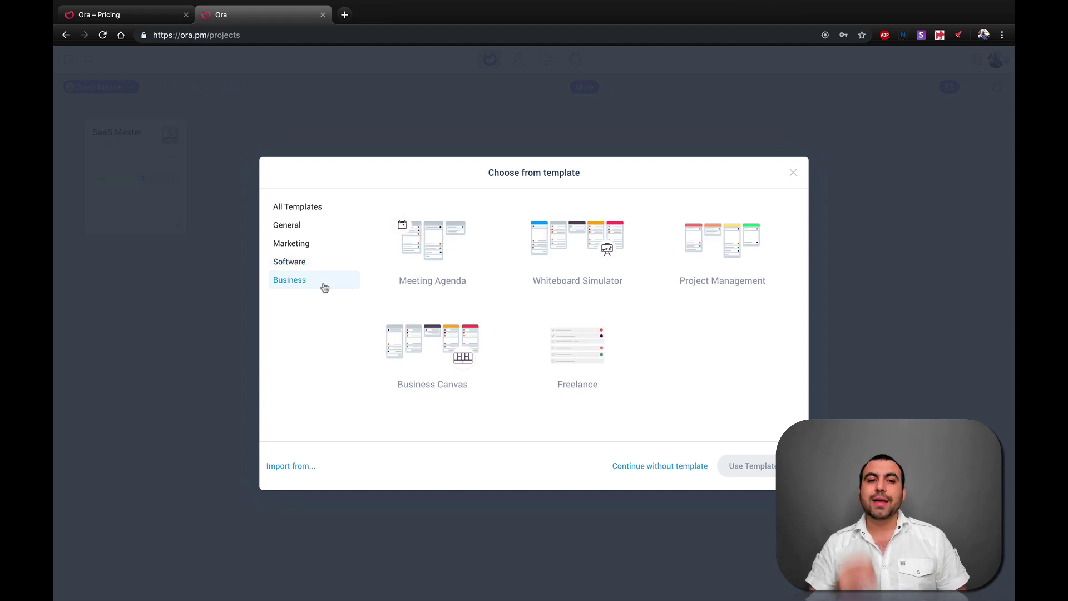
click(298, 227)
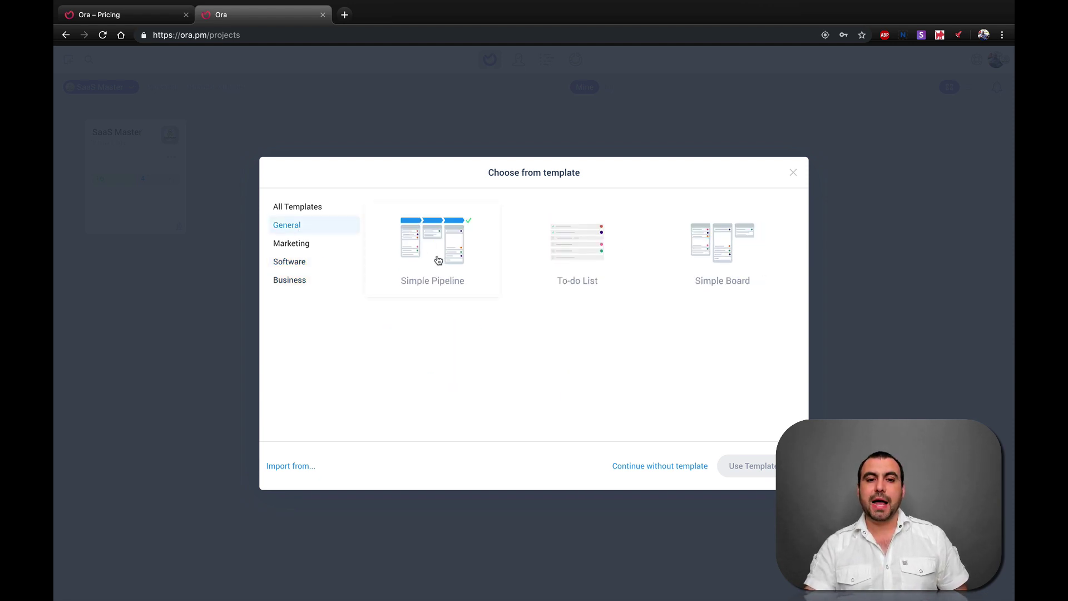
click(431, 254)
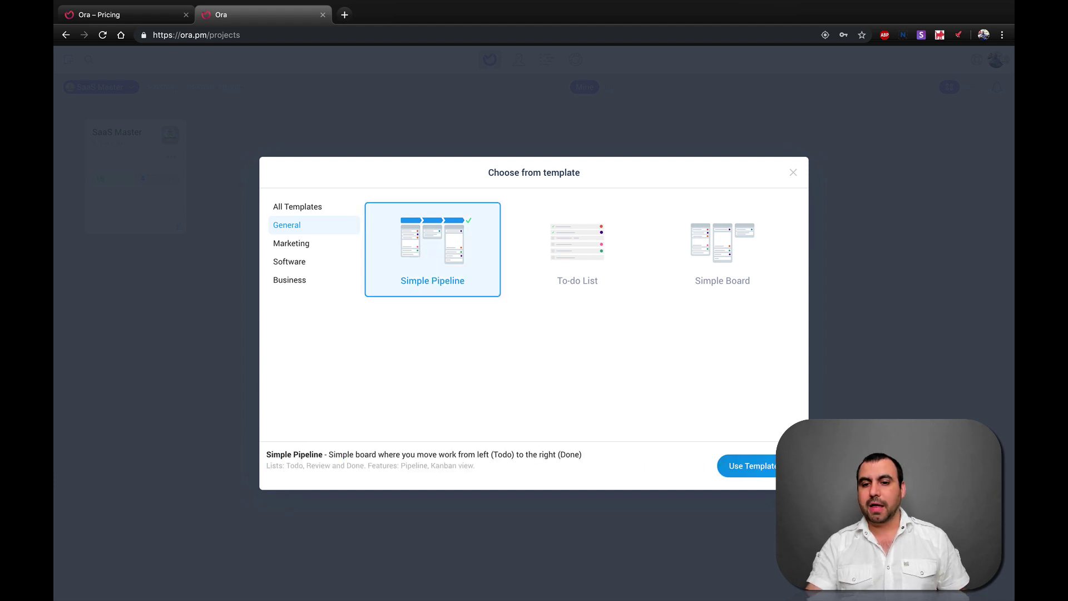
Create a private project named 'Open business' from the Simple Pipeline template.
click(771, 471)
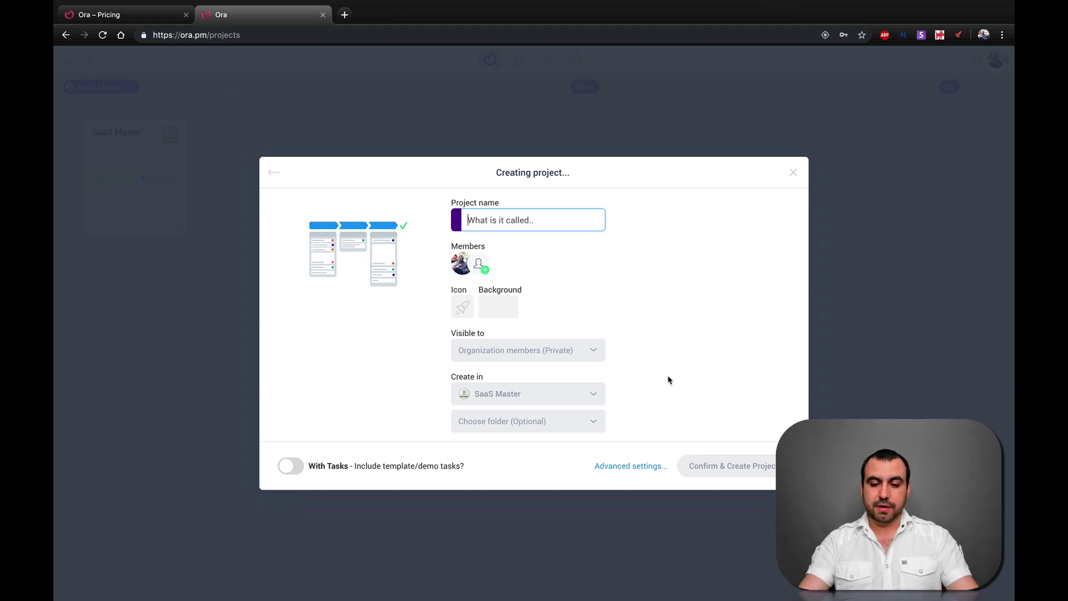
text(Open )
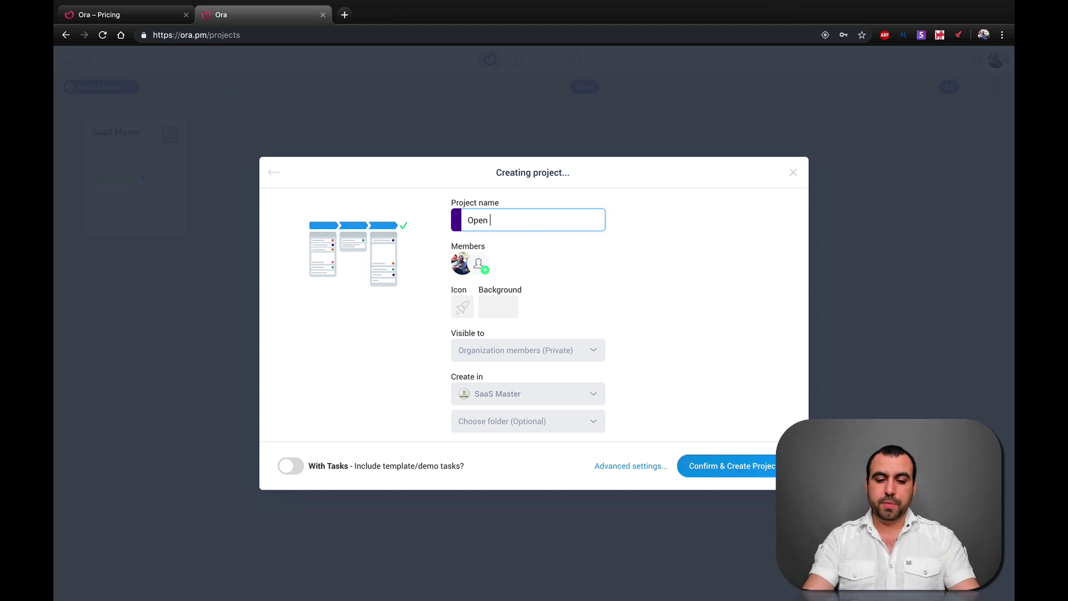
text(business)
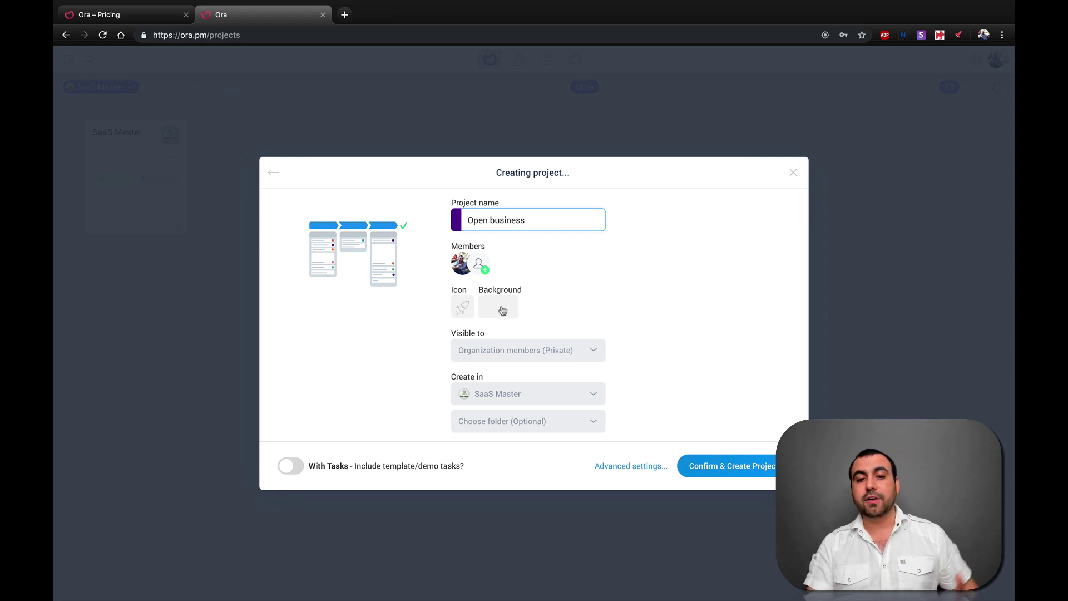
click(527, 352)
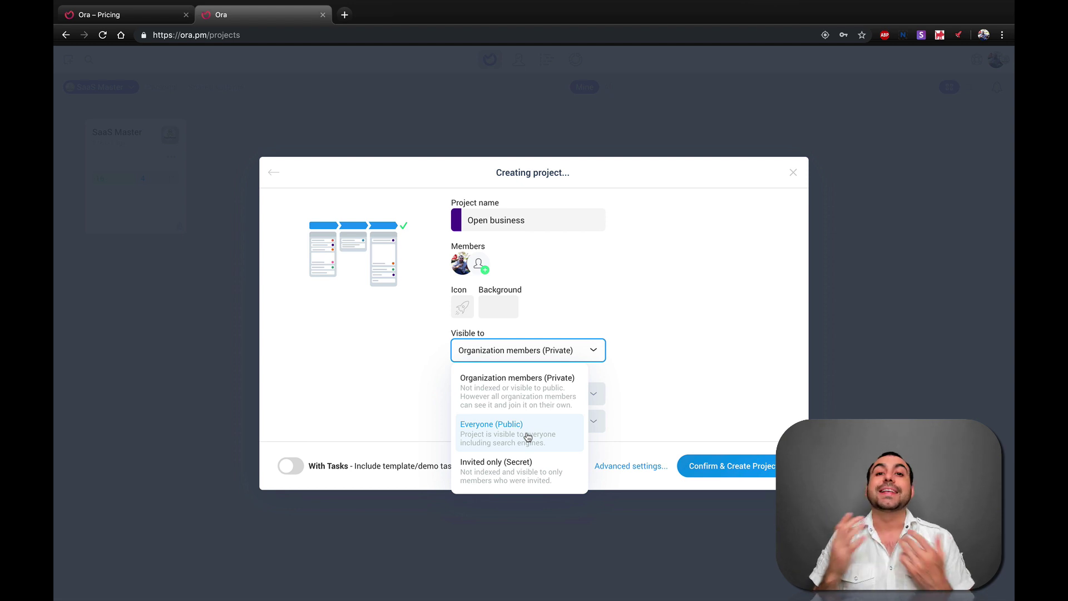
click(534, 402)
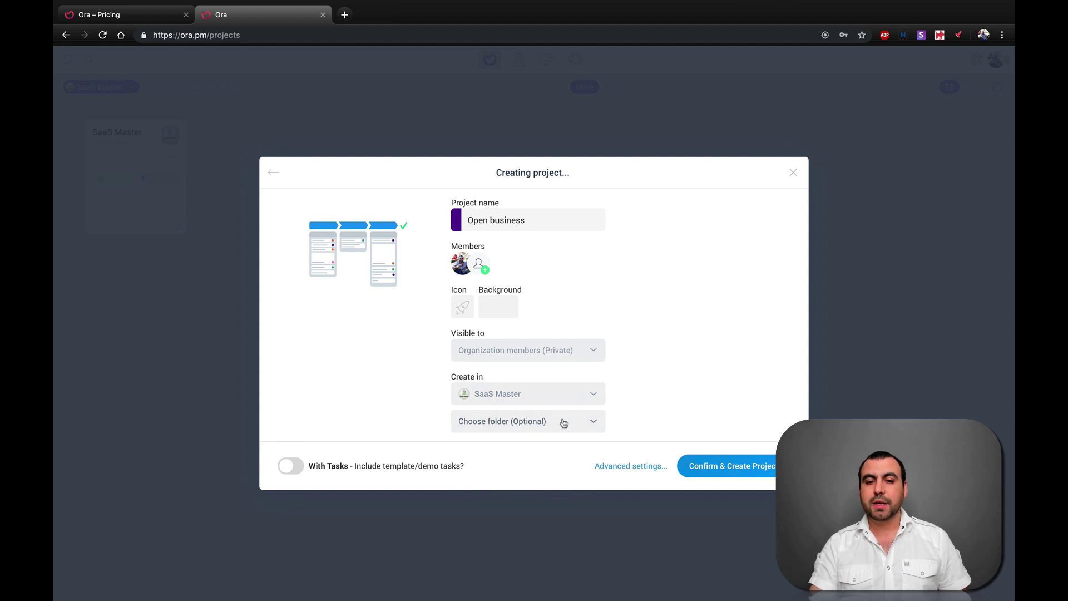
click(721, 470)
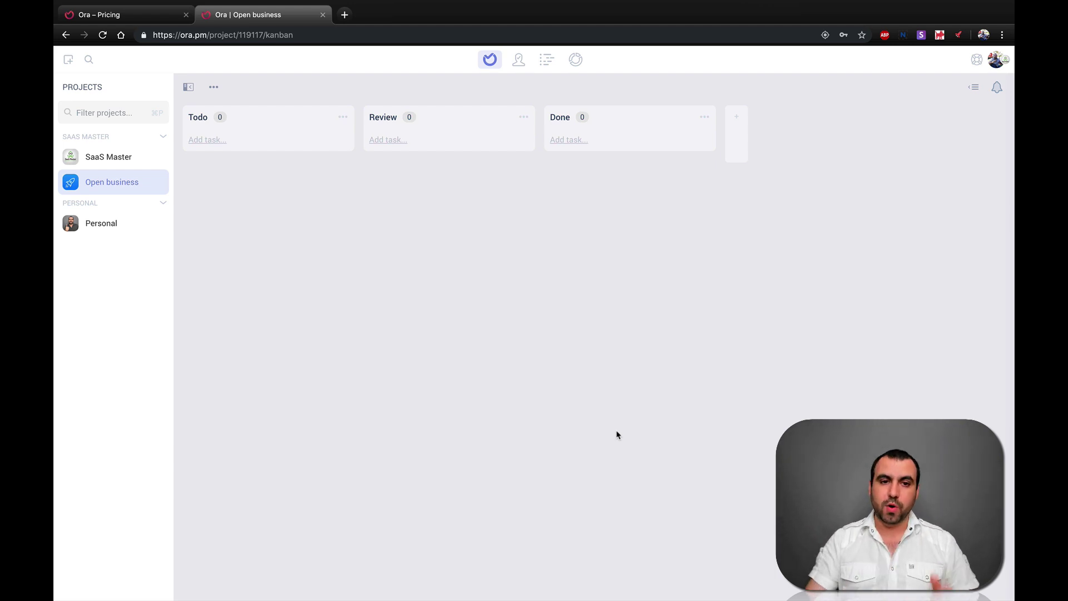
Colour the Todo list red and save it.
click(342, 120)
click(340, 175)
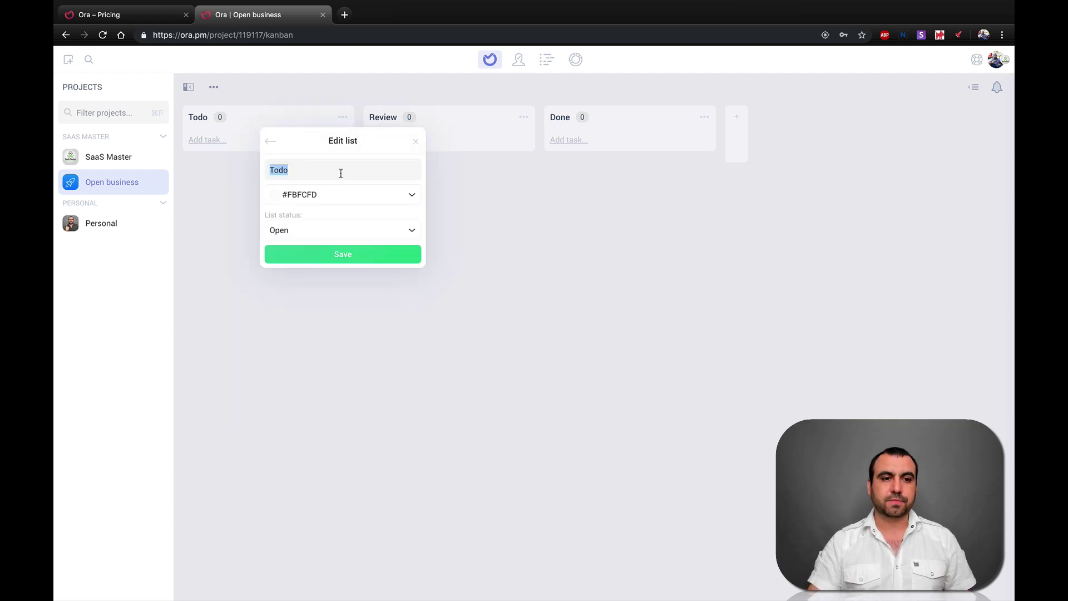
click(306, 198)
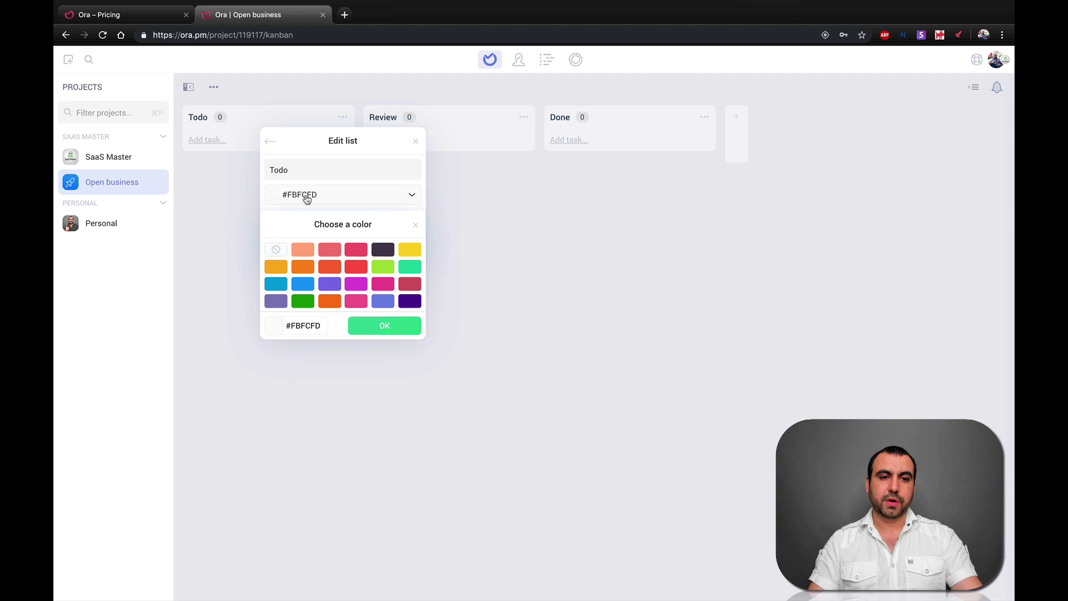
click(359, 273)
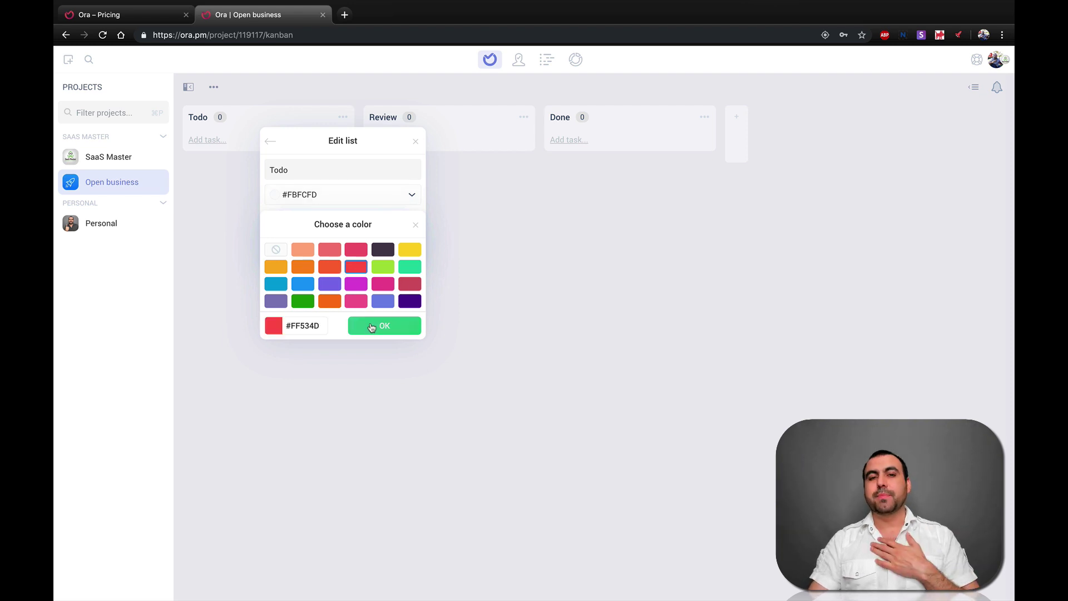
click(371, 326)
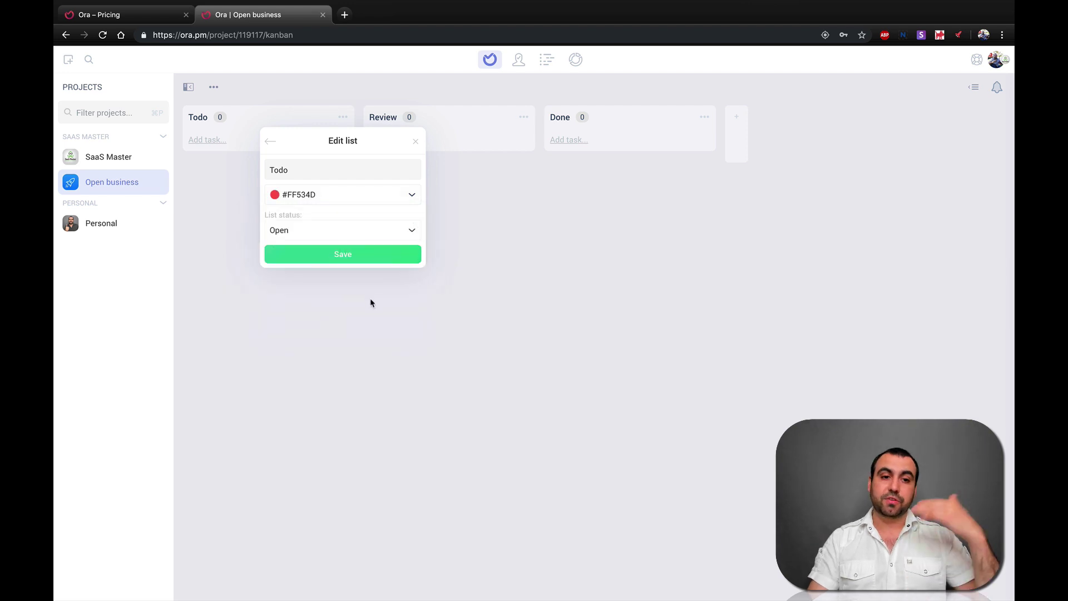
click(359, 257)
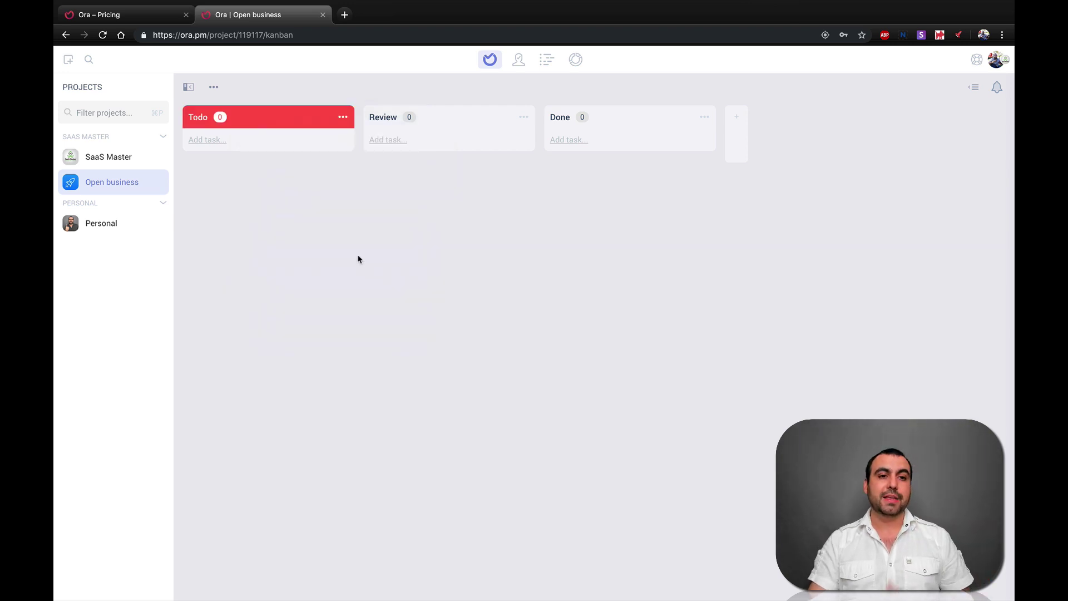
Edit the Review list and pick yellow as its colour.
click(523, 117)
click(500, 173)
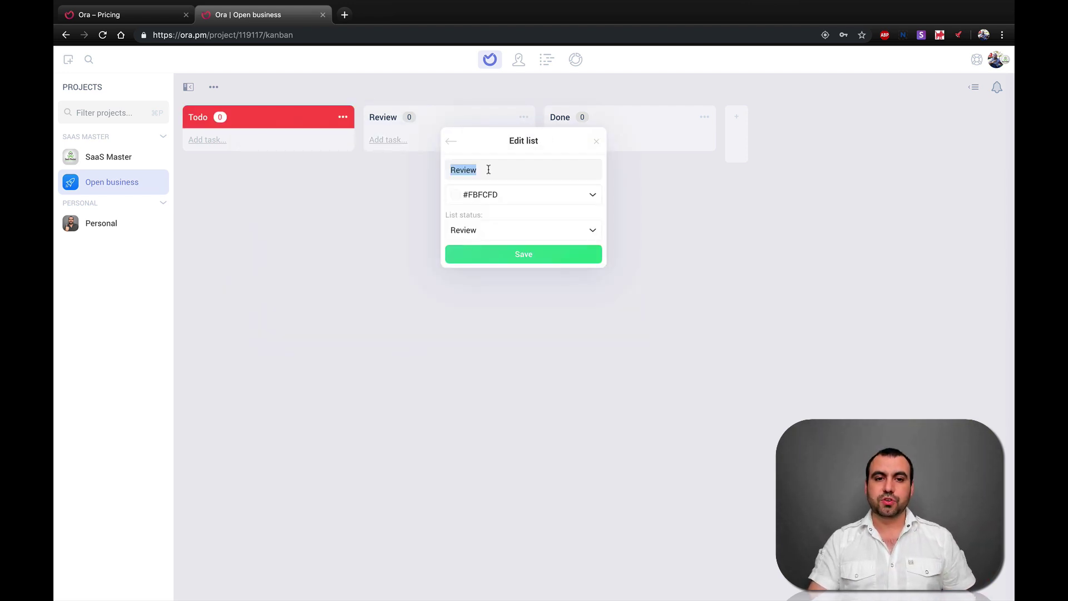
click(495, 202)
click(591, 250)
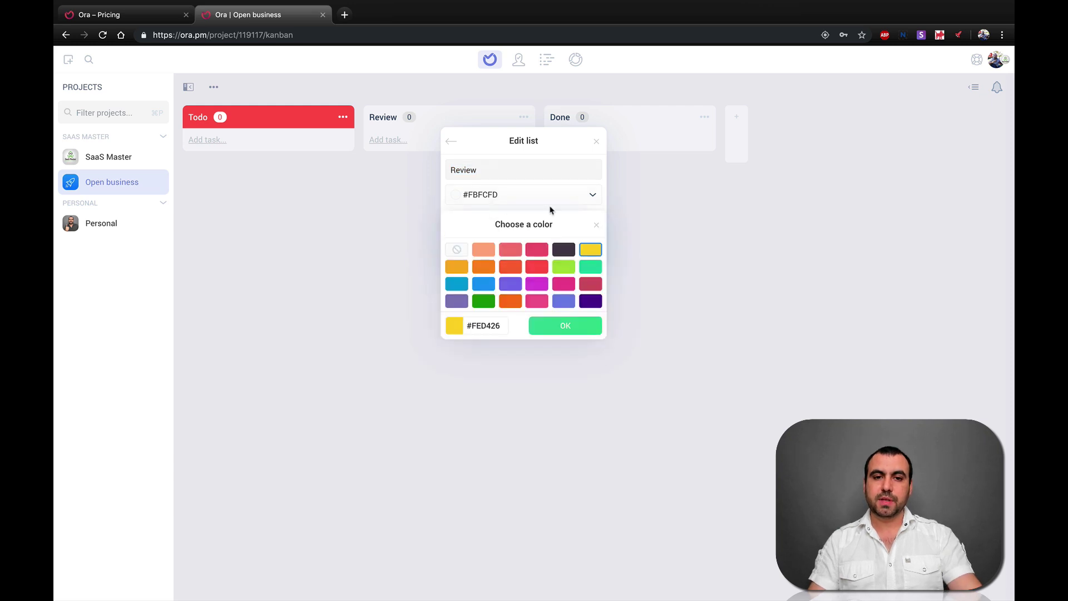
click(492, 171)
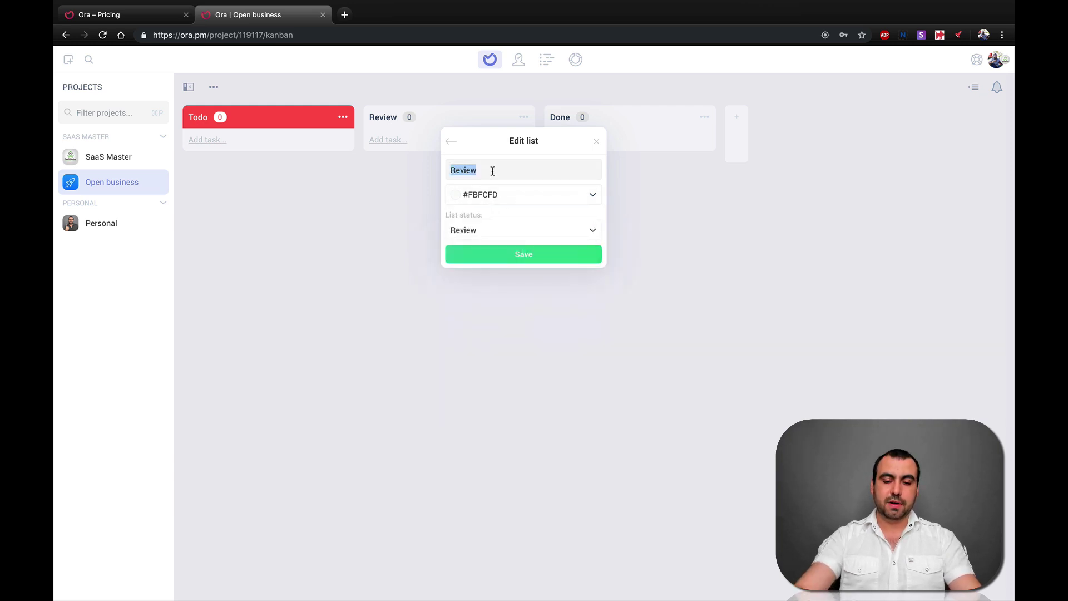
Rename the Review list to 'Working on it', confirm yellow, and save.
text(Working ON)
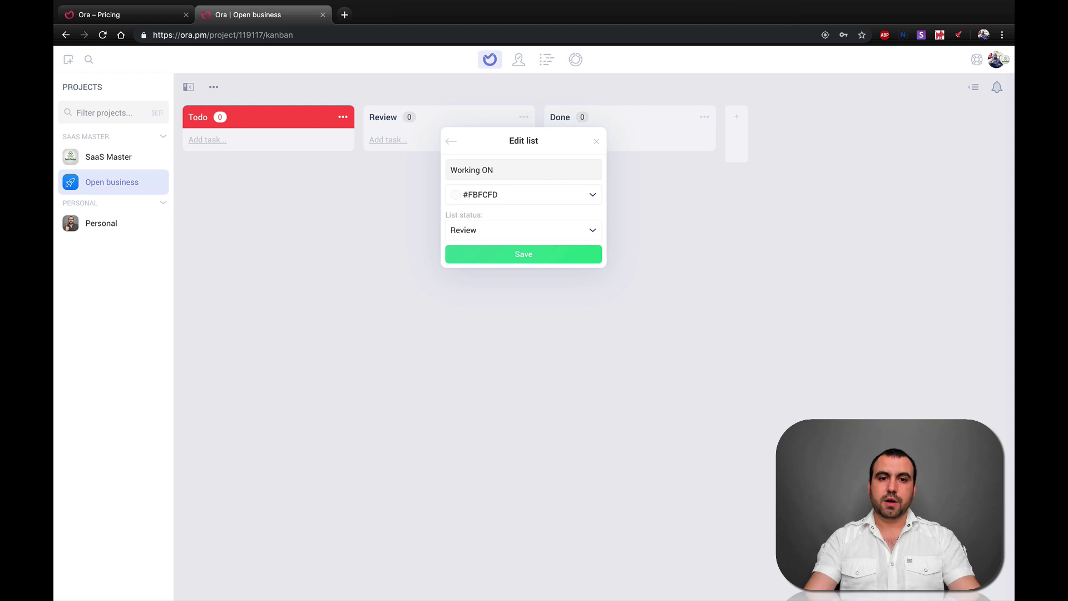
key(BackSpace)
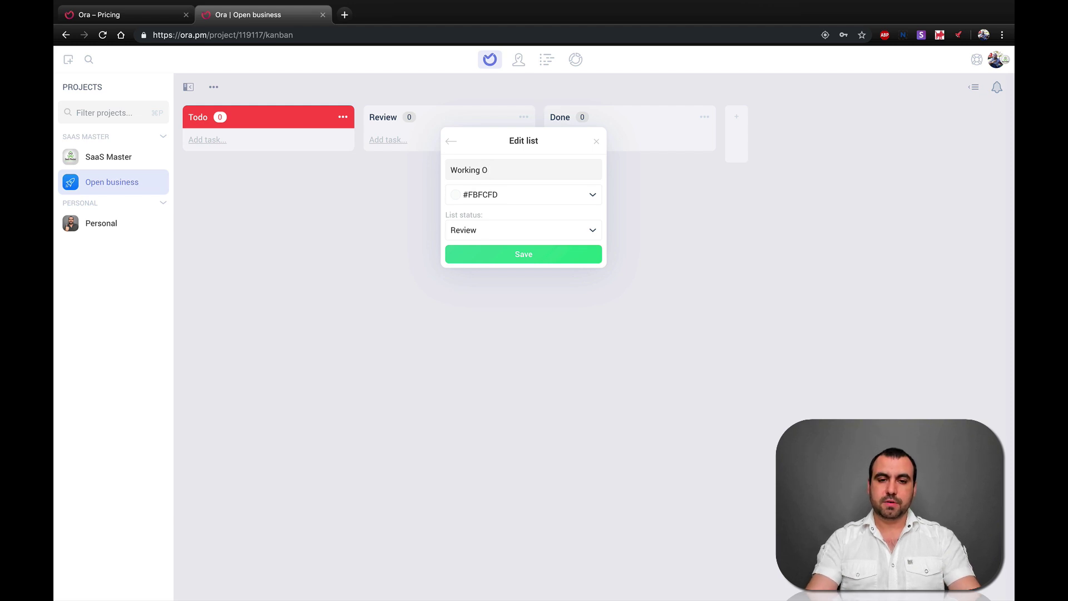
text(N I)
key(BackSpace)
key(BackSpace)
text(on it)
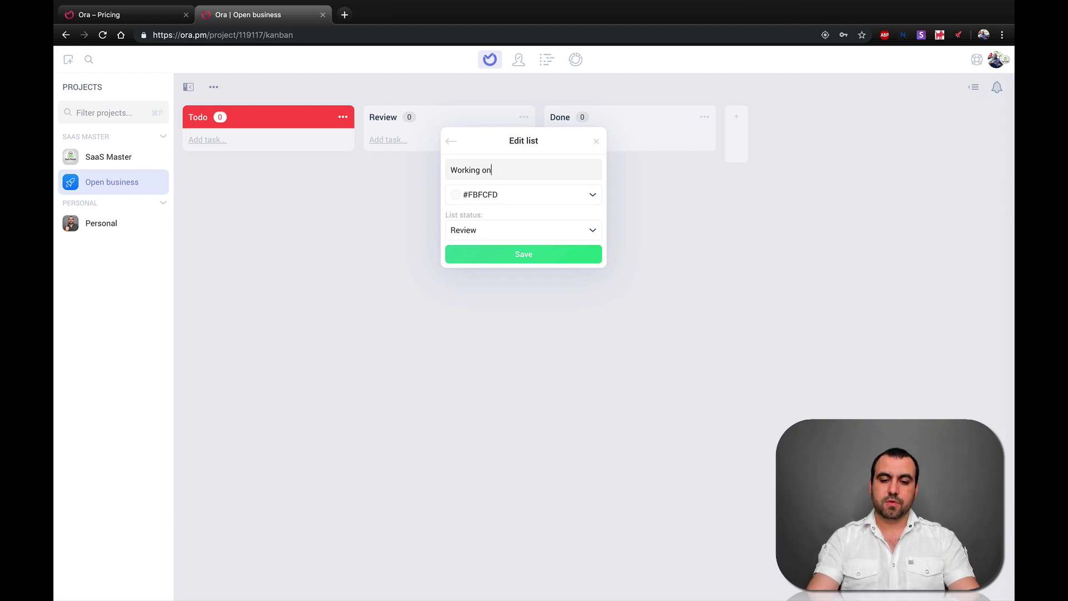
click(496, 198)
click(581, 252)
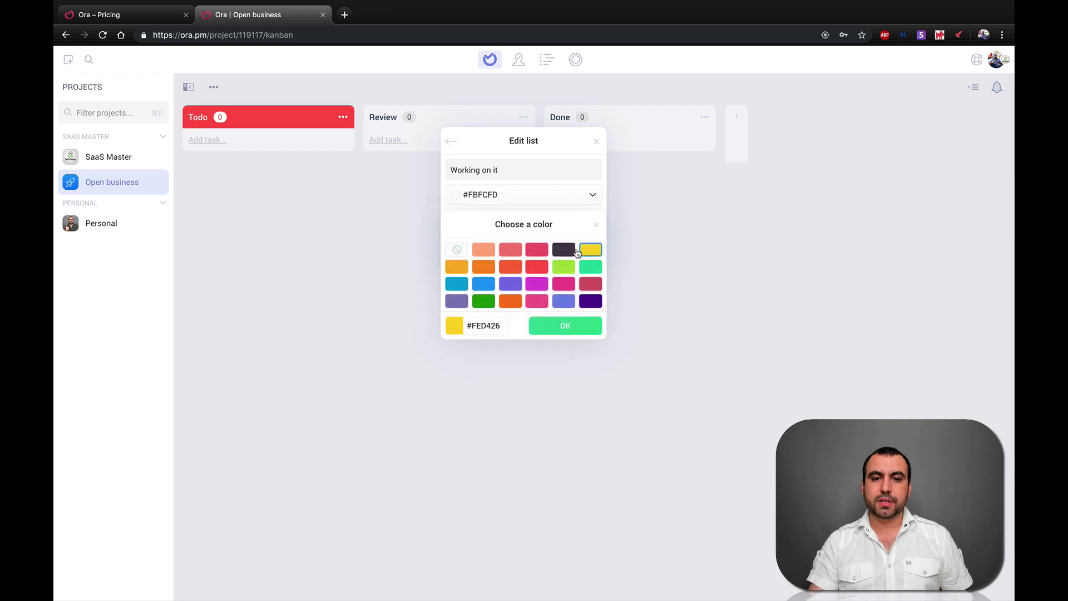
click(555, 323)
click(535, 258)
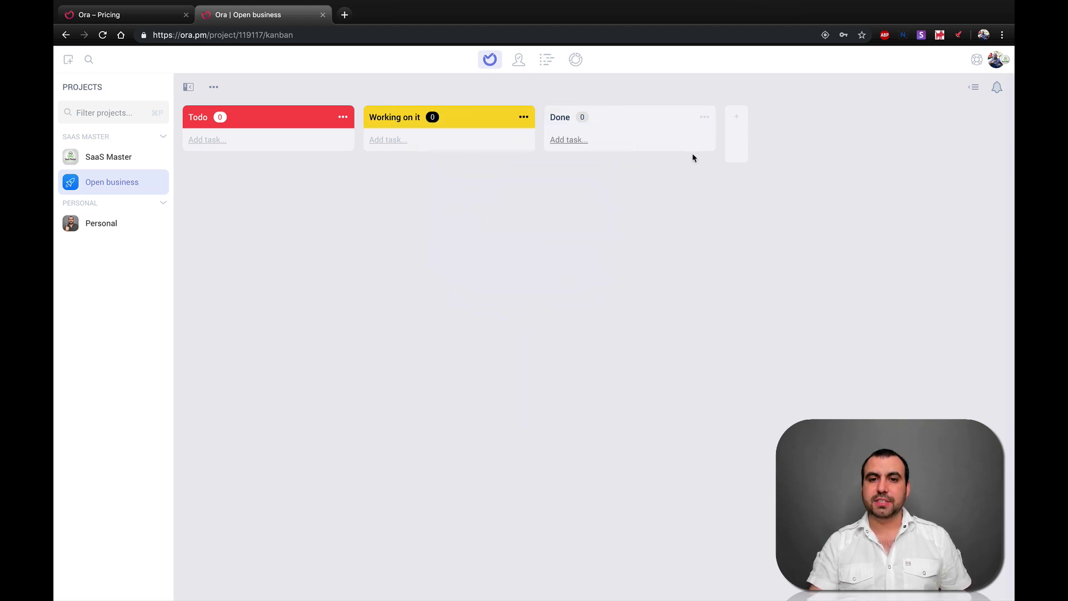
Colour the Done list green (#209B00) and save it.
click(704, 117)
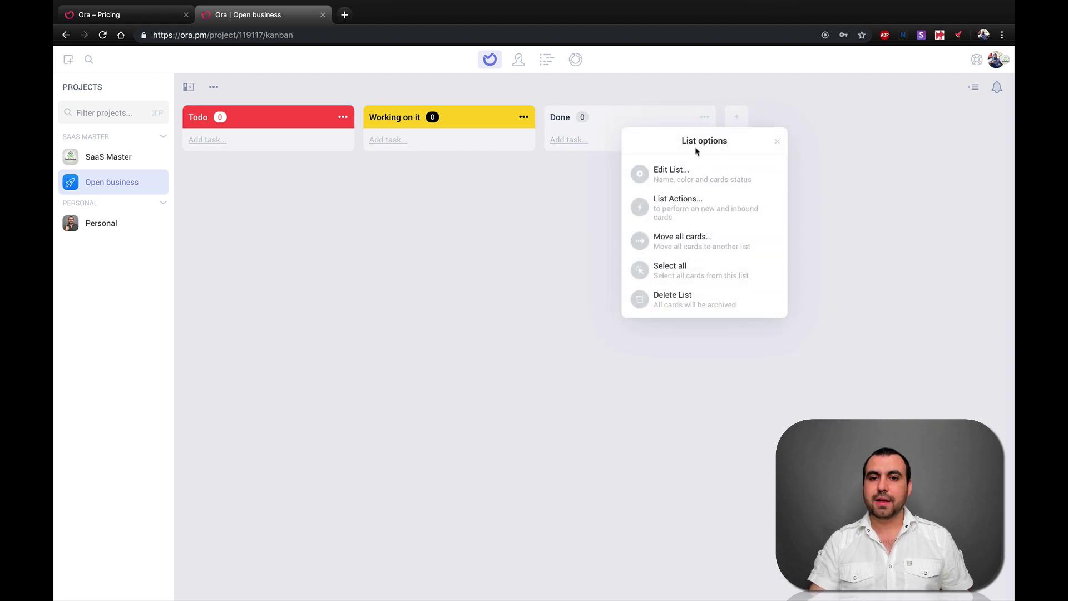
click(695, 168)
click(696, 203)
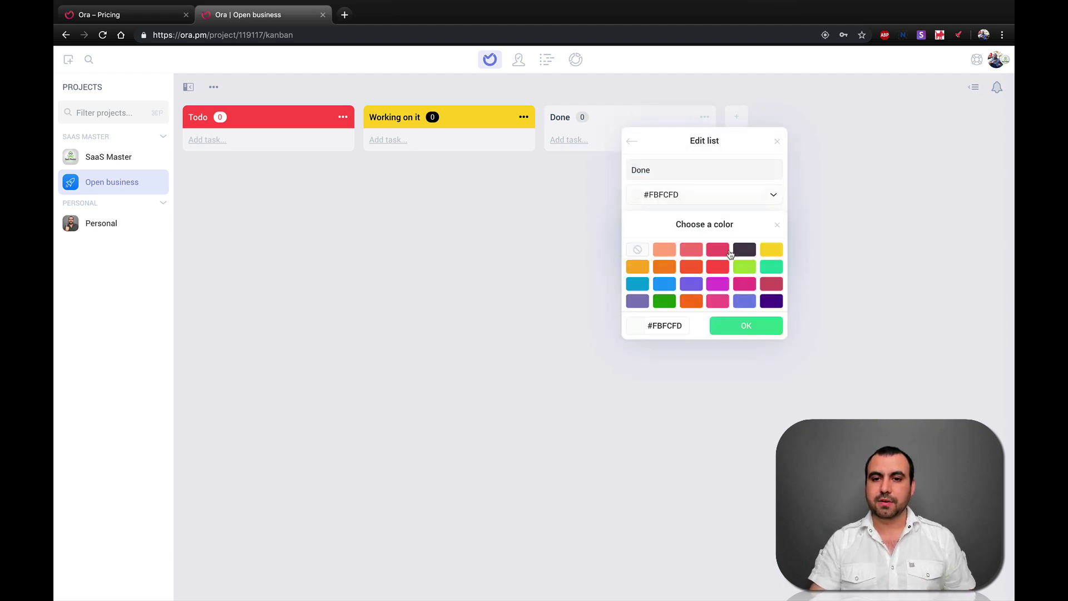
click(674, 301)
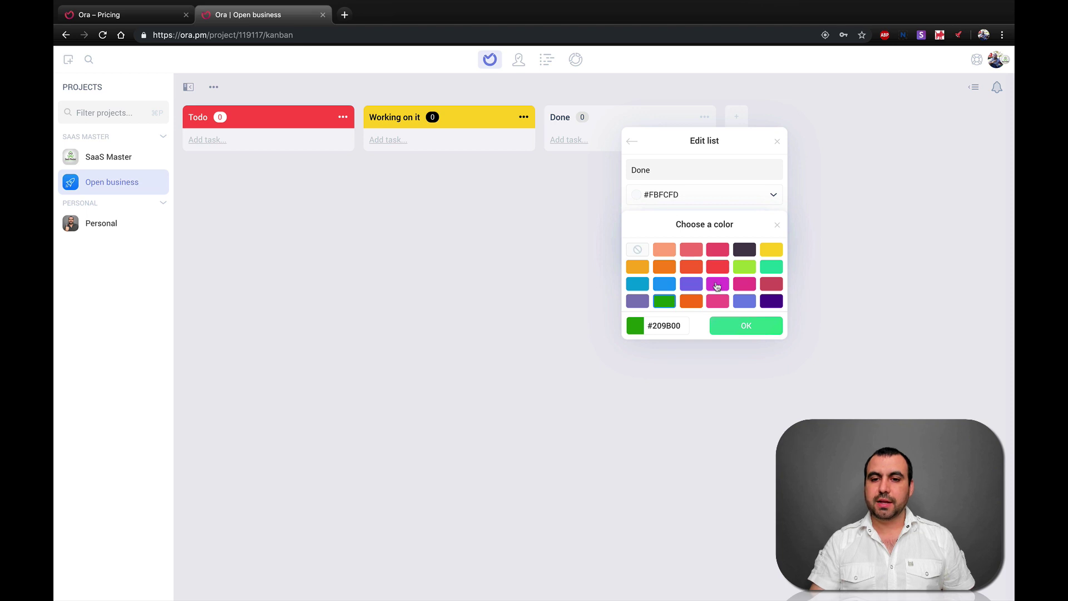
click(730, 327)
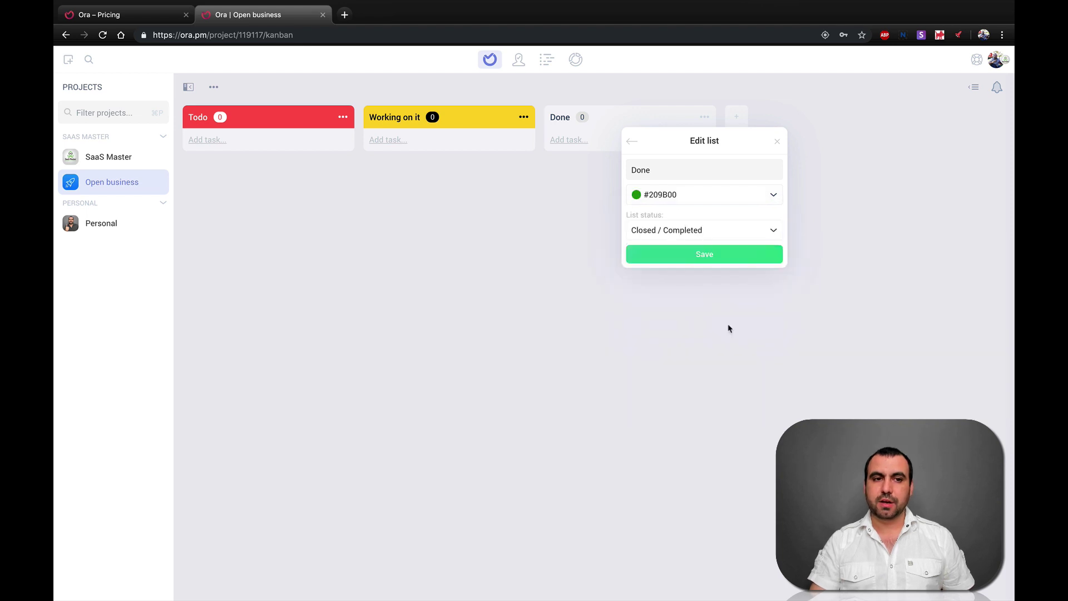
click(718, 265)
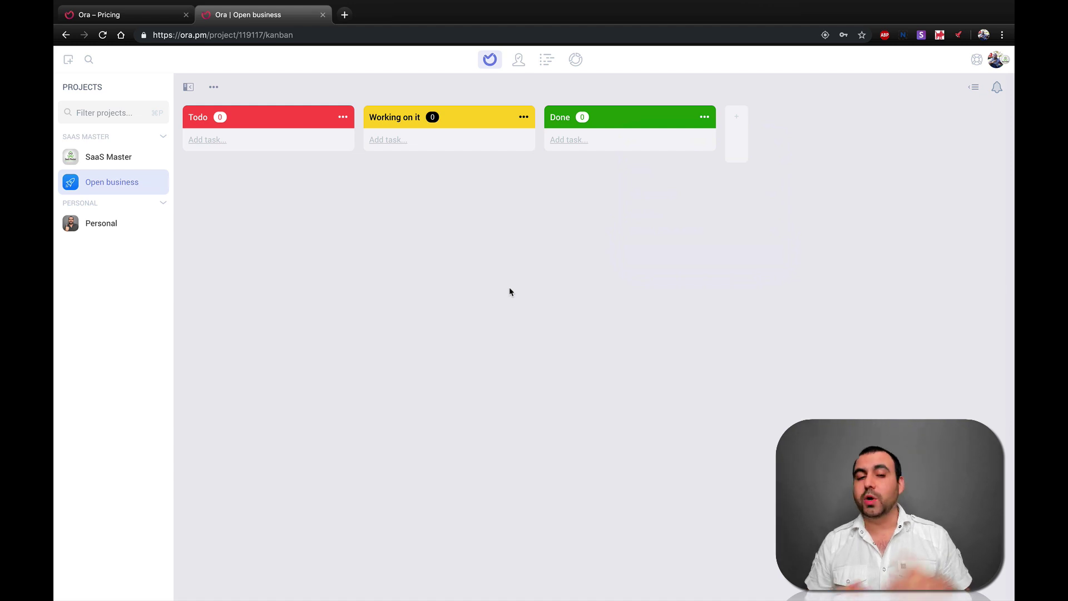
click(208, 139)
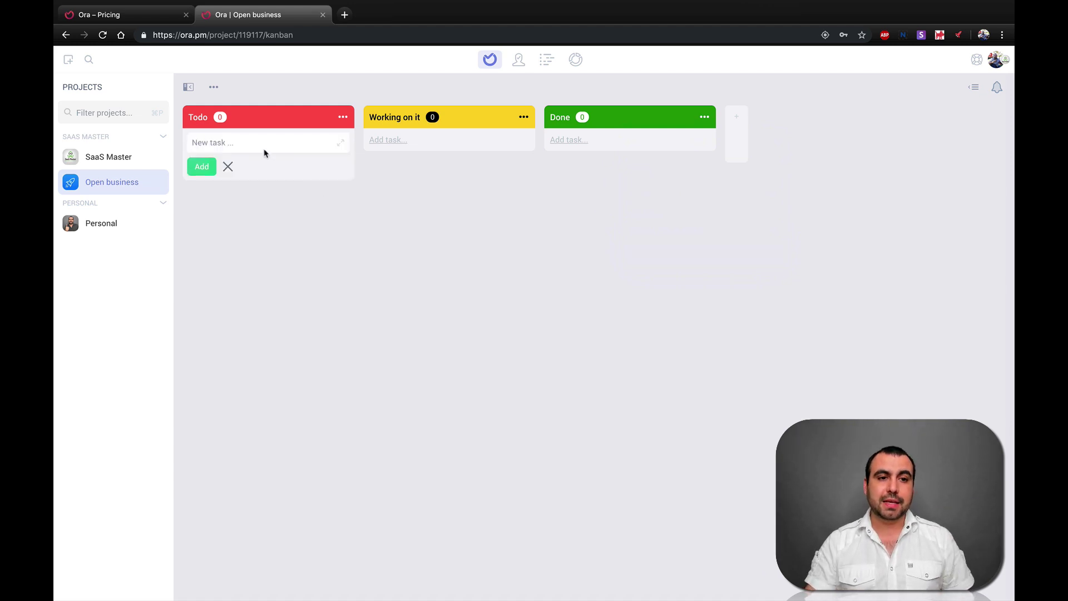
Add three Todo tasks: Buy Desk, Paint wall and Pay Plumer.
text(Buy)
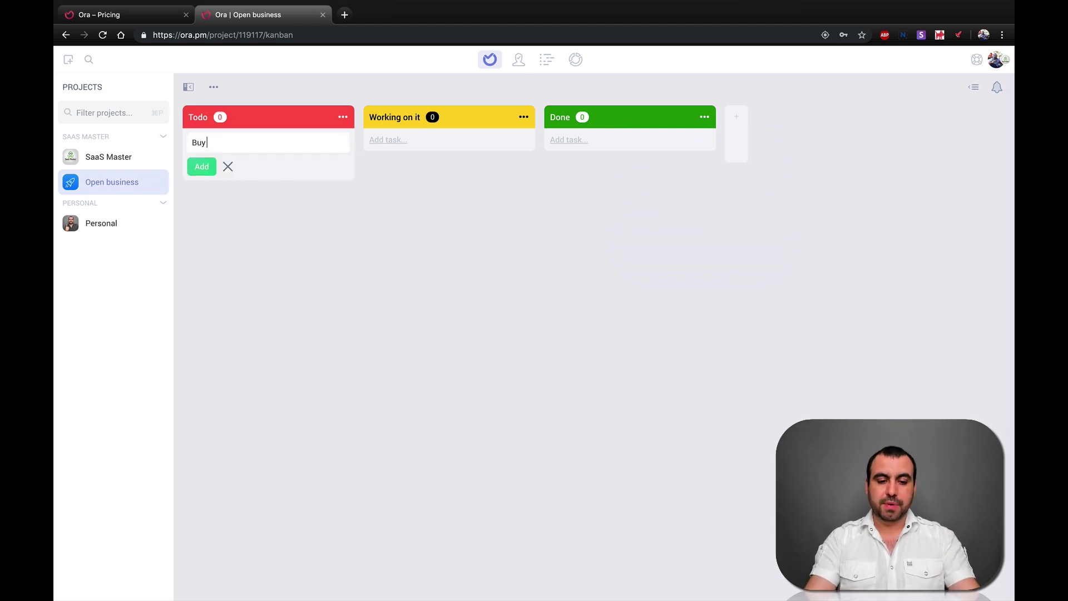
text( Desk)
key(Return)
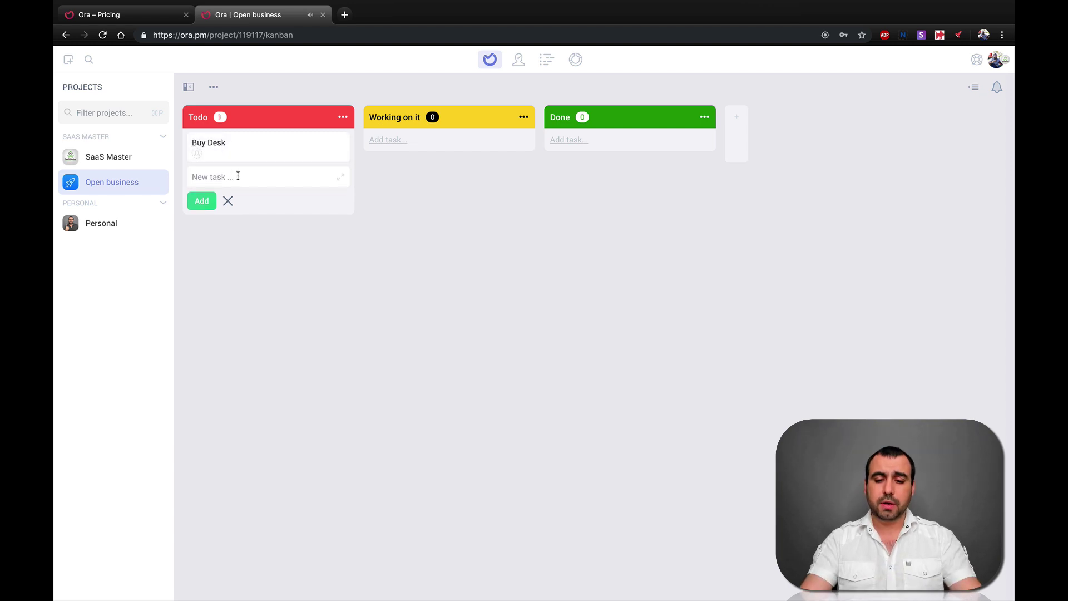
text(P)
key(BackSpace)
text(Paint wa)
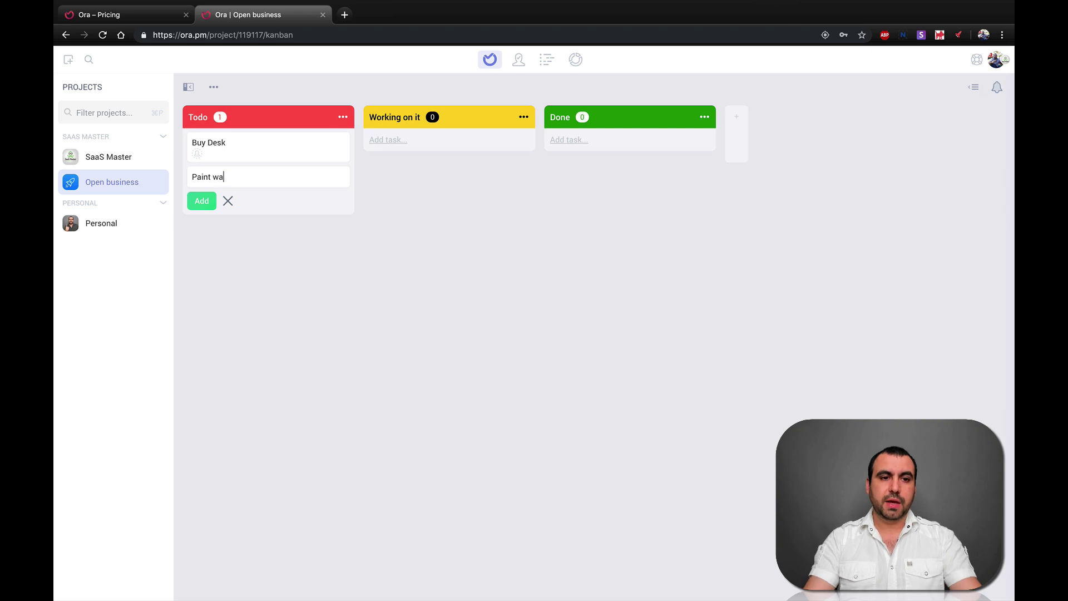
text(ll)
key(Return)
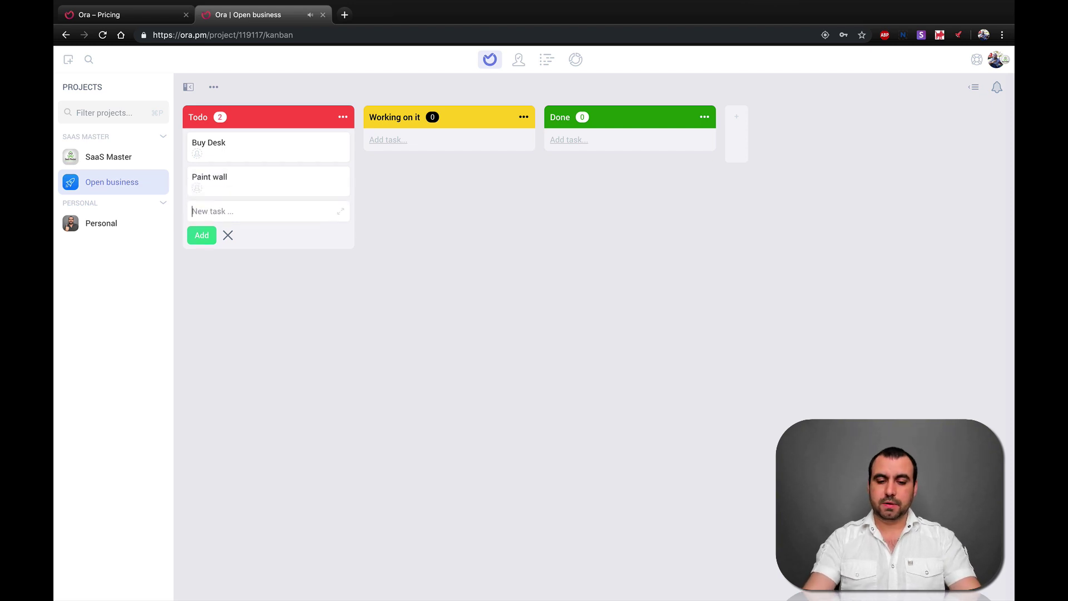
text(Pay)
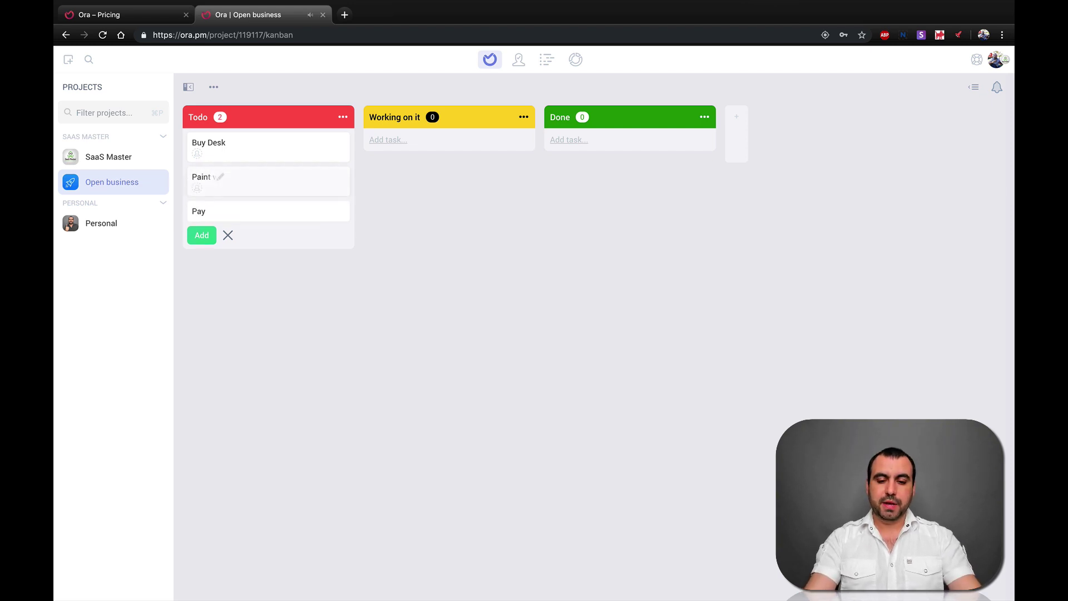
text( Plum)
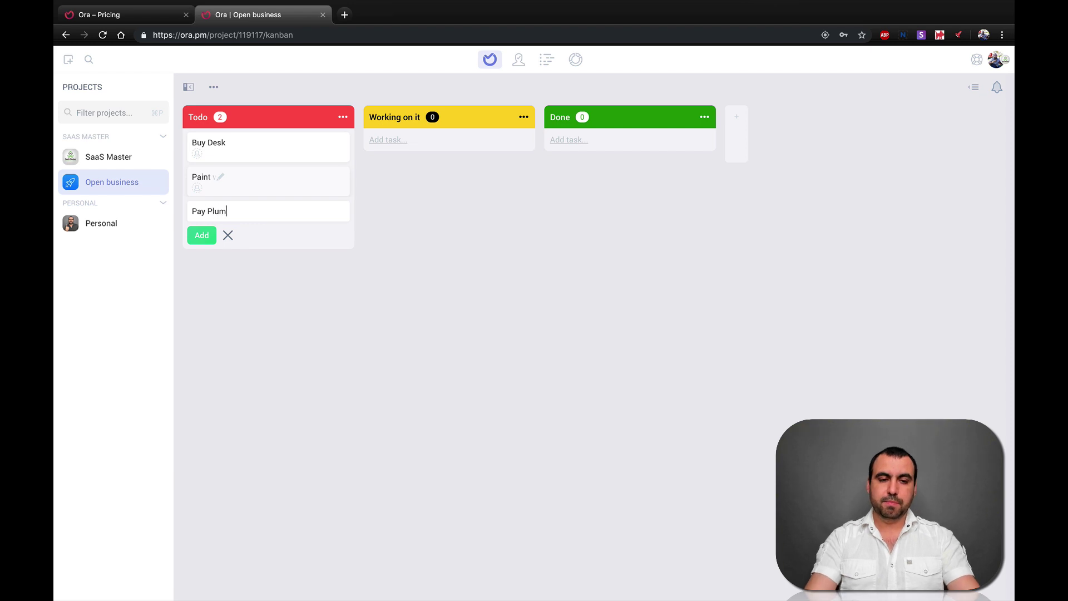
text(er)
key(Return)
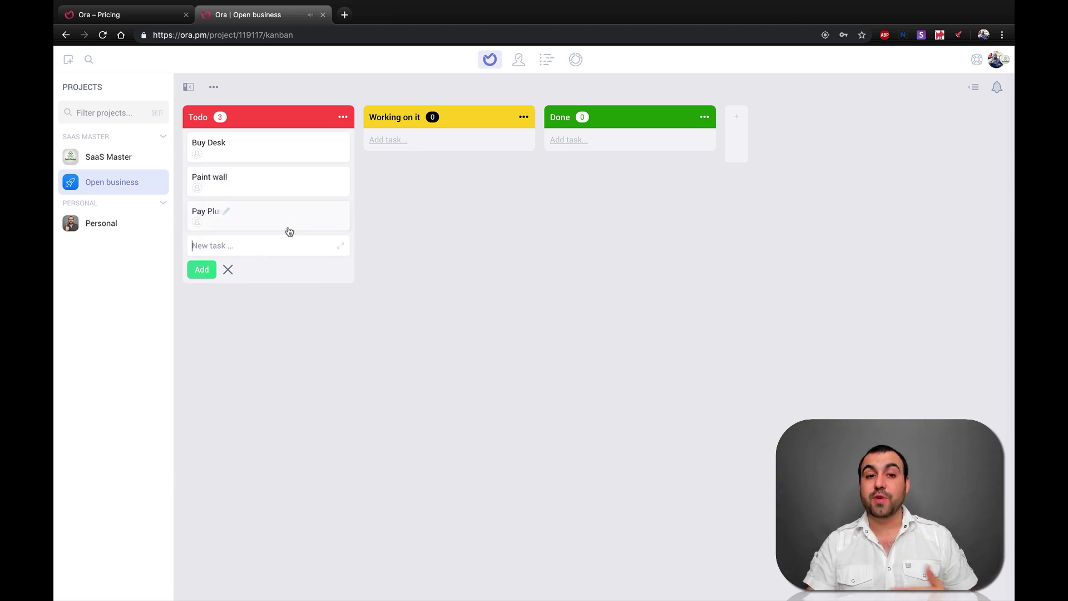
click(383, 141)
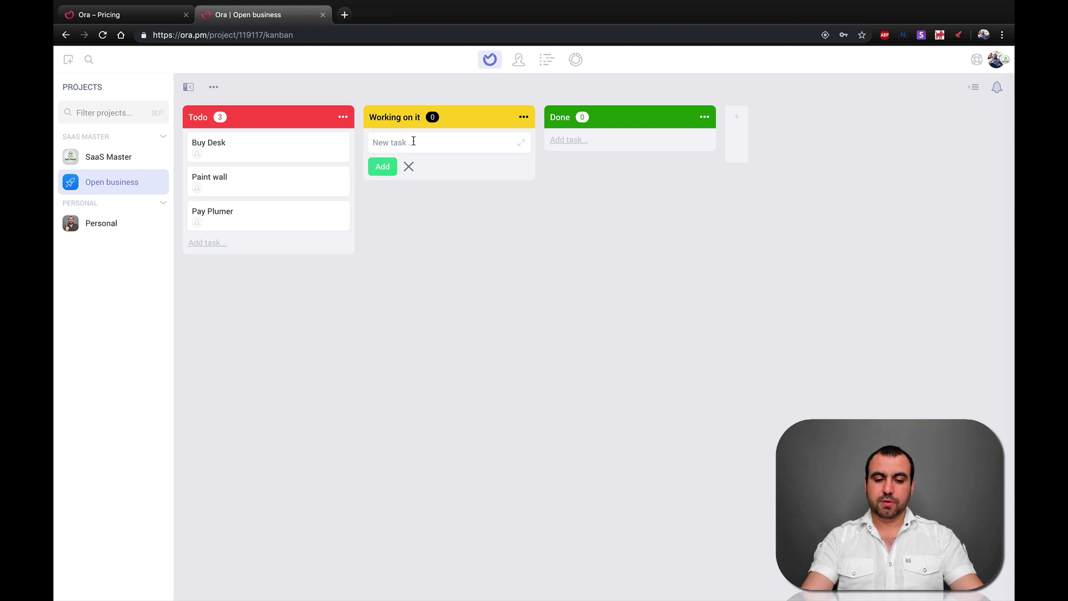
Add the task 'Software for Business' to the Working on it list.
text(Software)
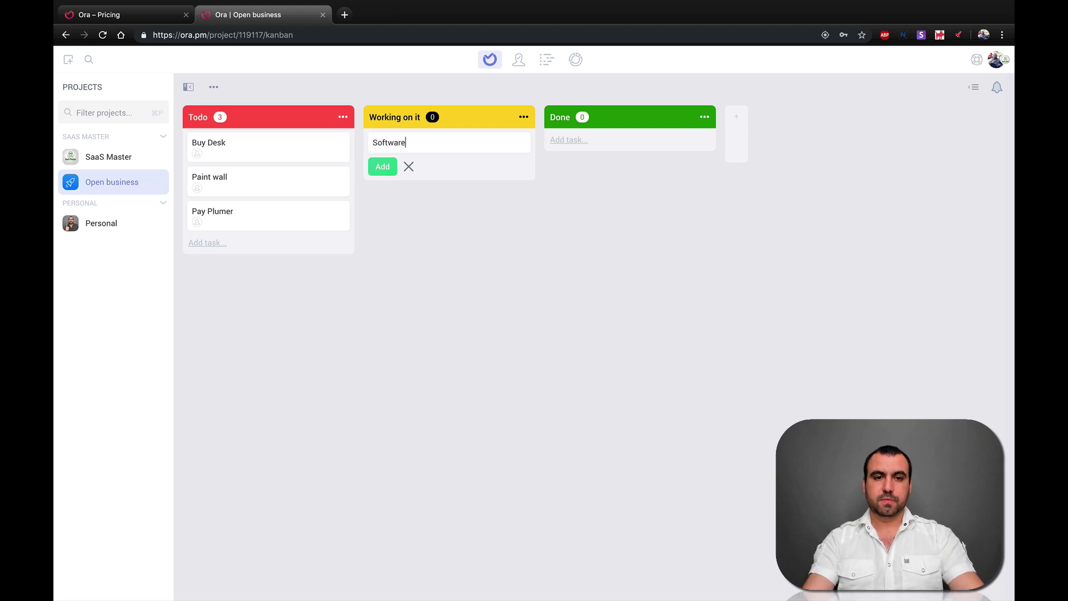
text( for Busine)
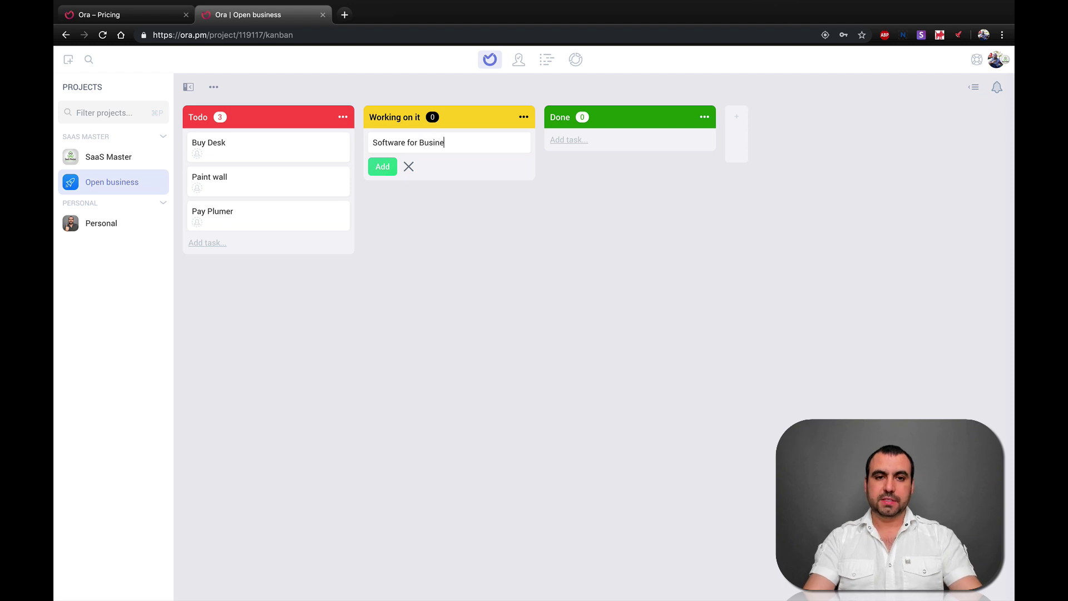
text(esss)
key(Return)
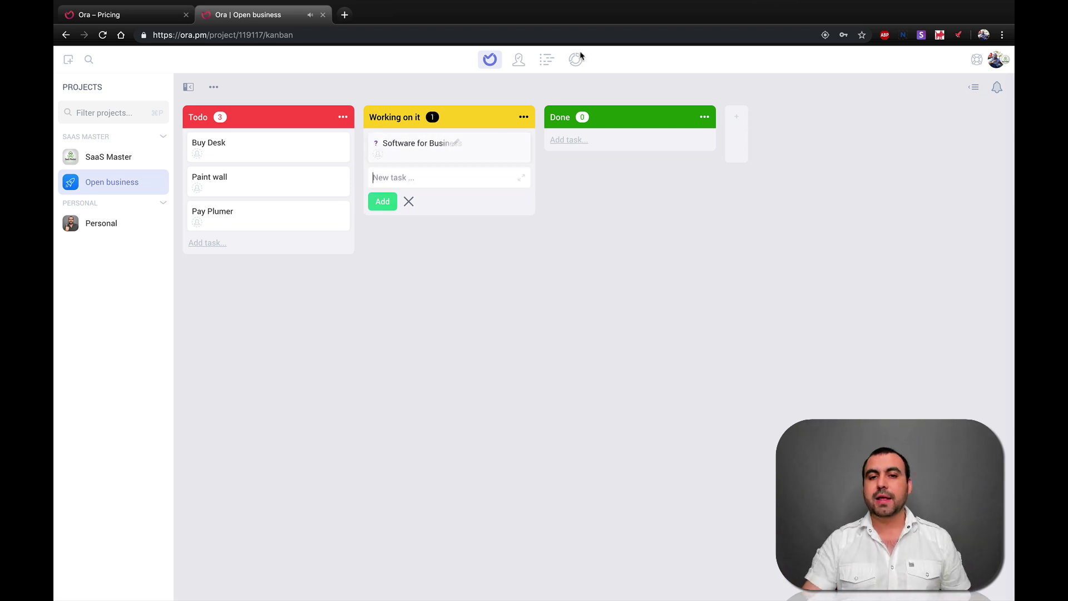
Add Payed Rent and Painted outside as completed tasks in the Done list.
click(578, 140)
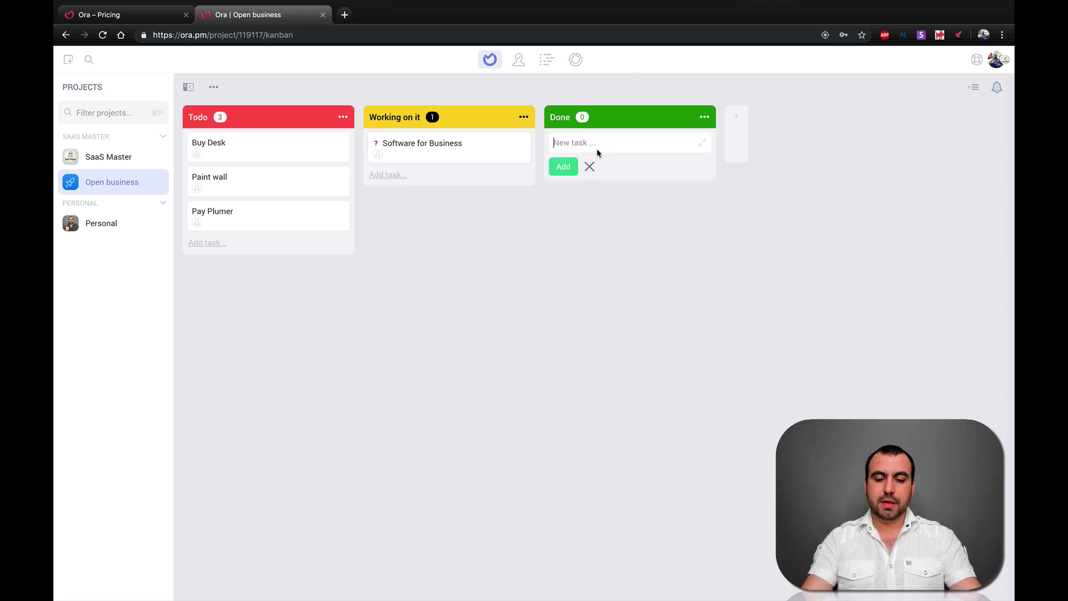
text(Payed Rent)
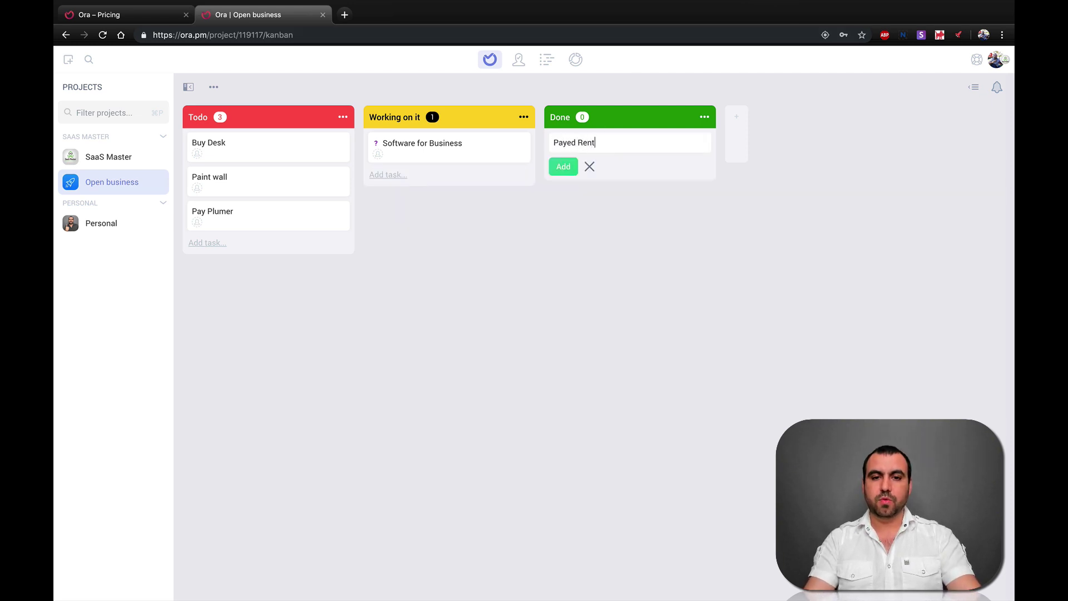
key(Return)
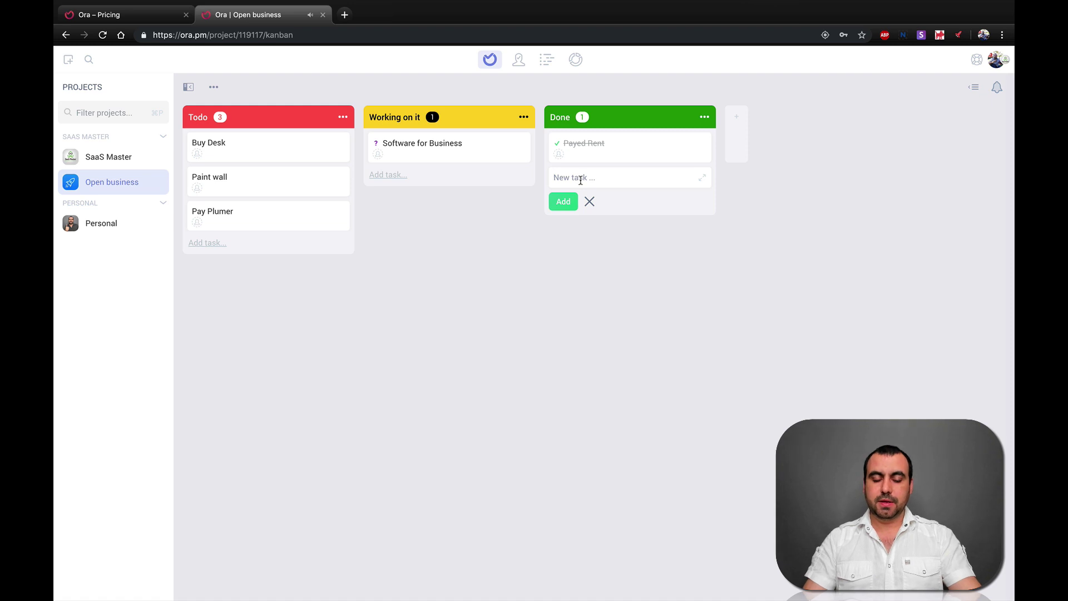
text(Painted)
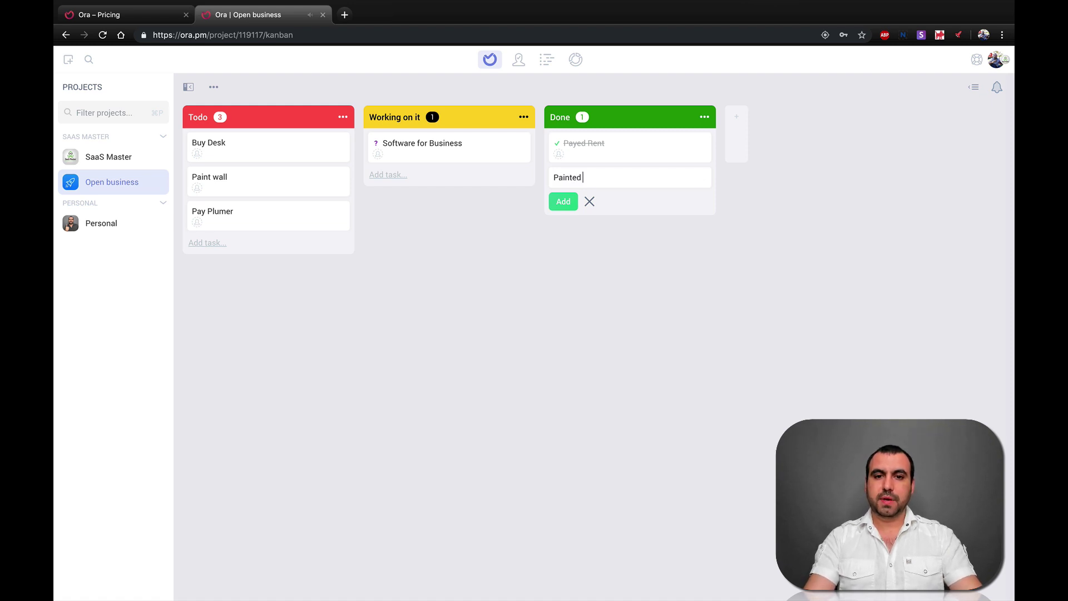
text( outside)
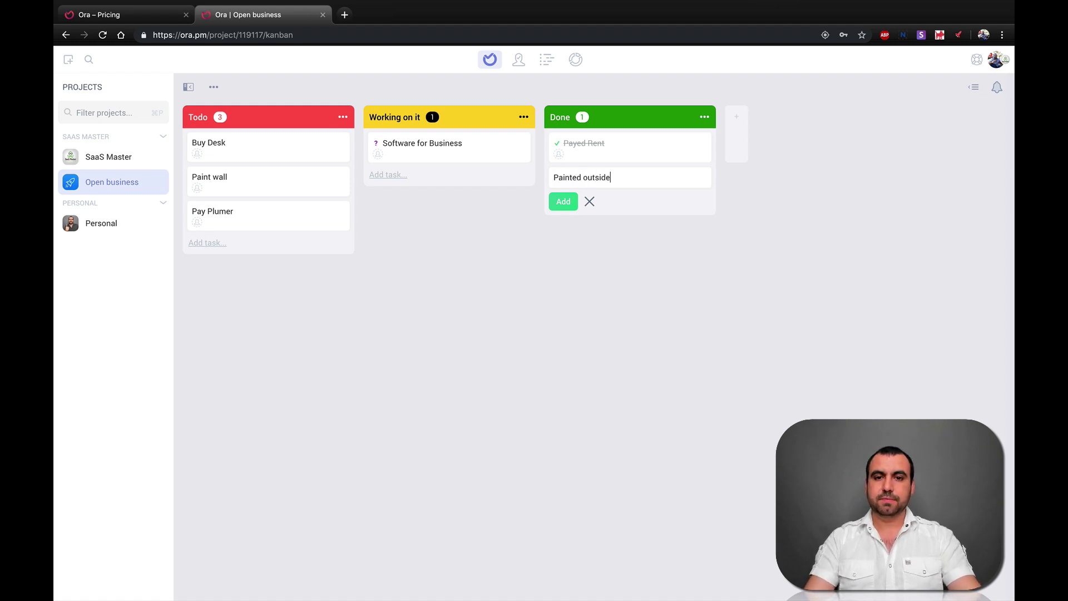
key(Return)
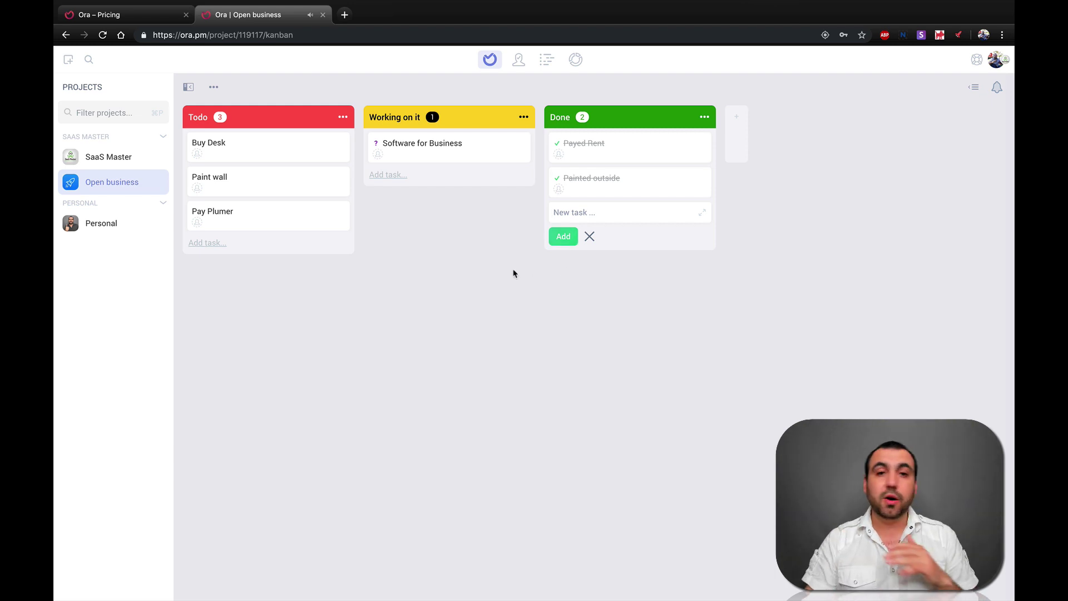
click(490, 273)
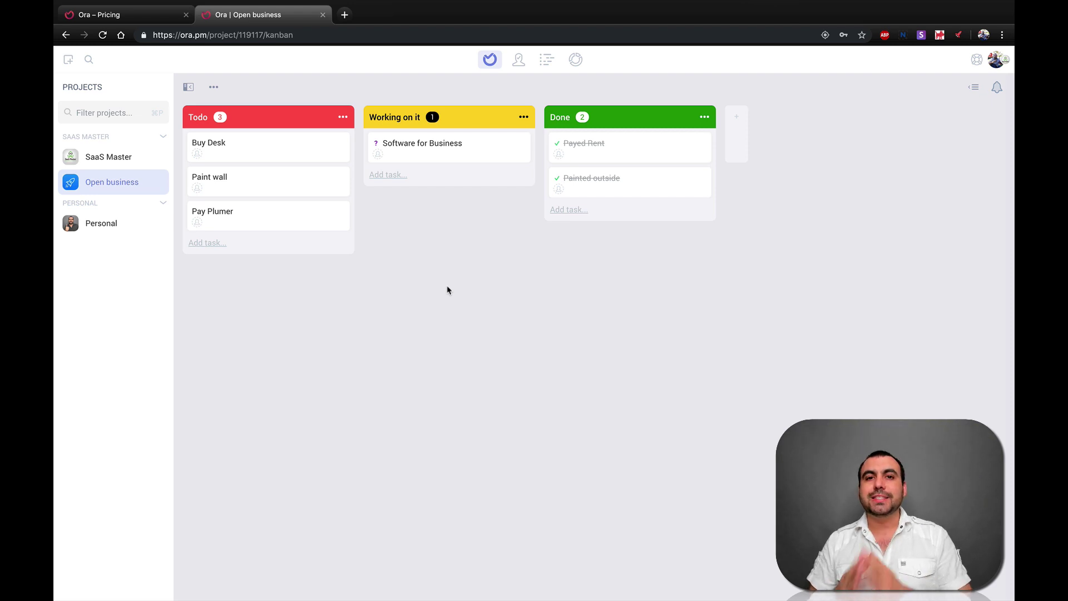
Assign the Buy Desk task to the project's team member.
click(273, 151)
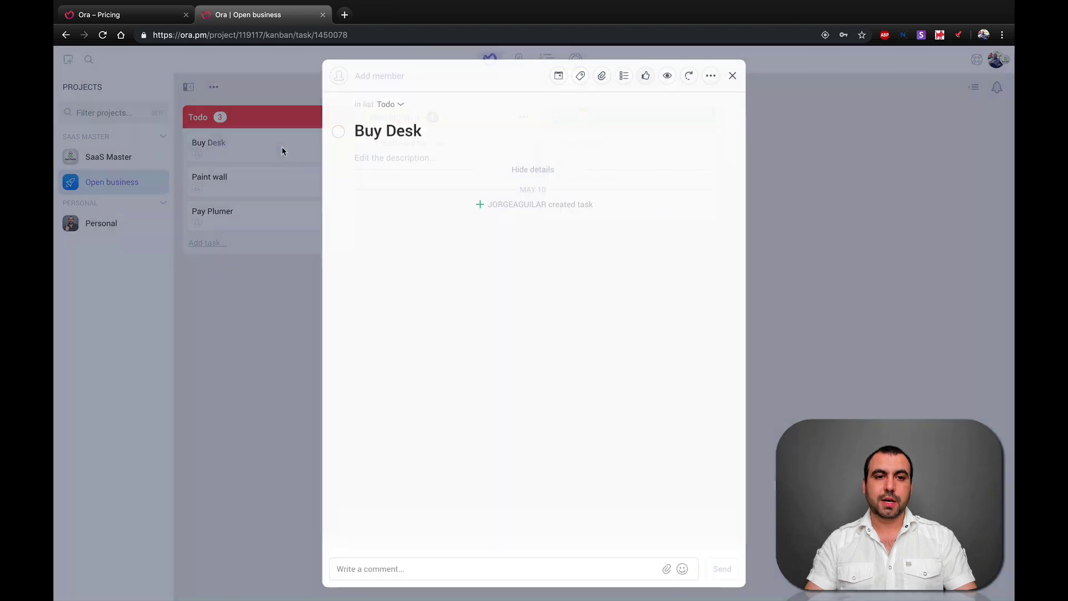
click(362, 79)
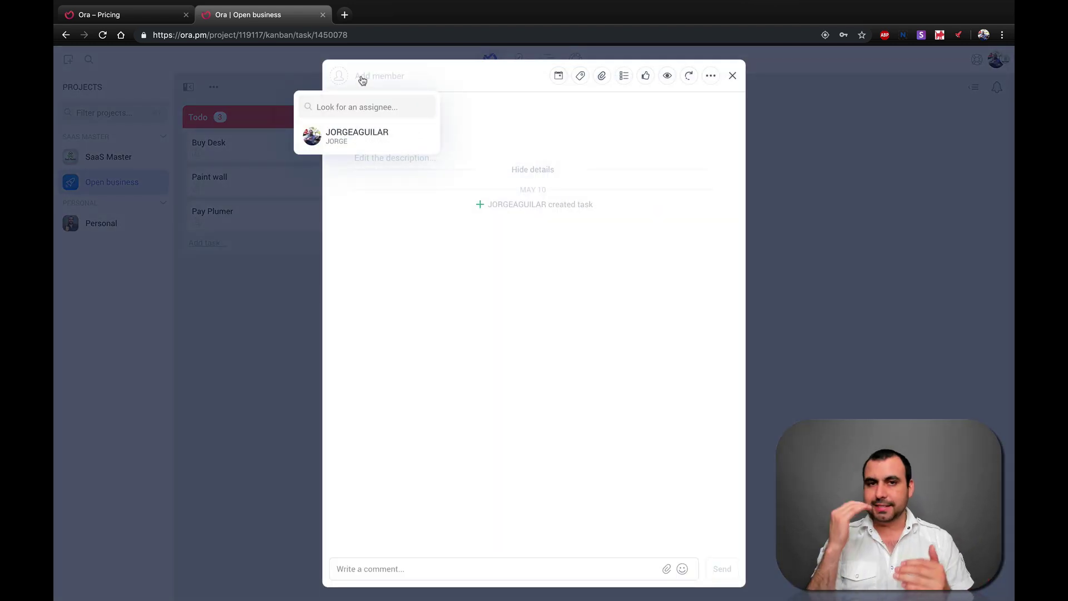
click(373, 133)
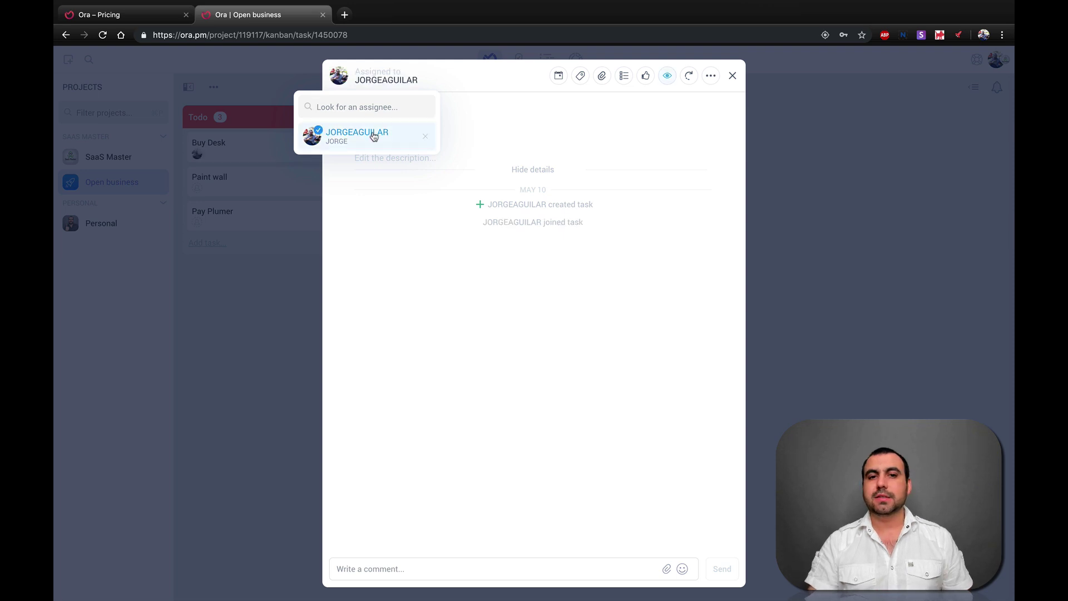
click(433, 271)
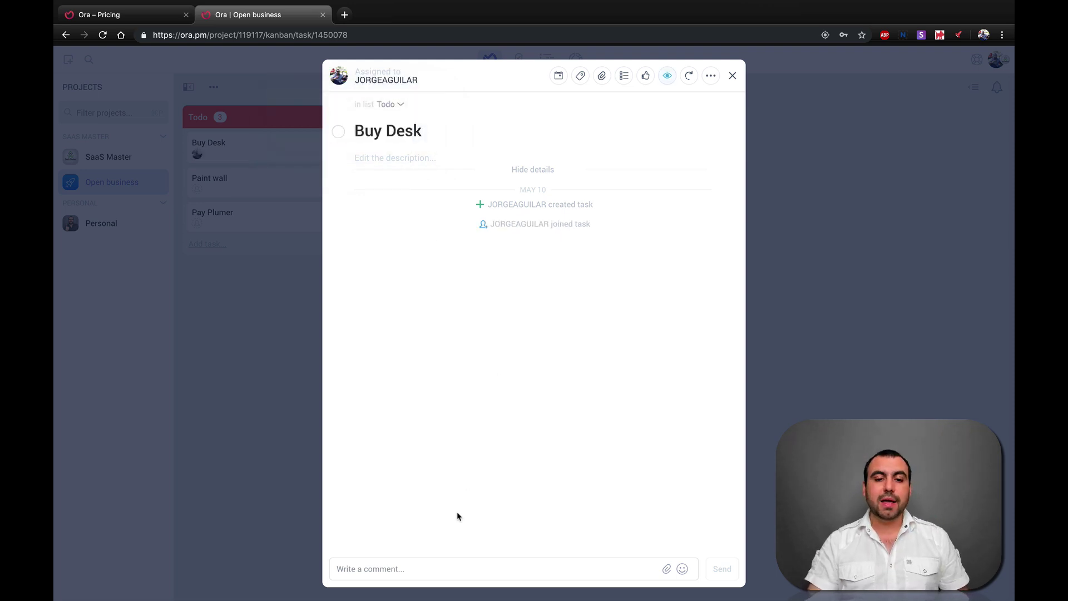
click(449, 568)
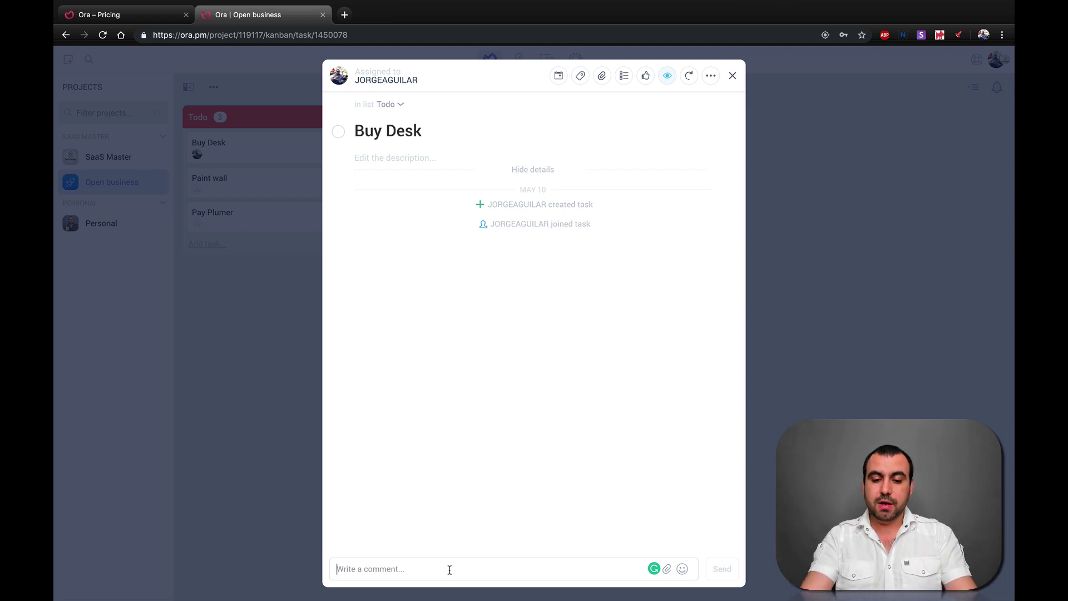
Post a comment on Buy Desk about liking the IKEA desk, model 122345678, then close it.
text(i like dees)
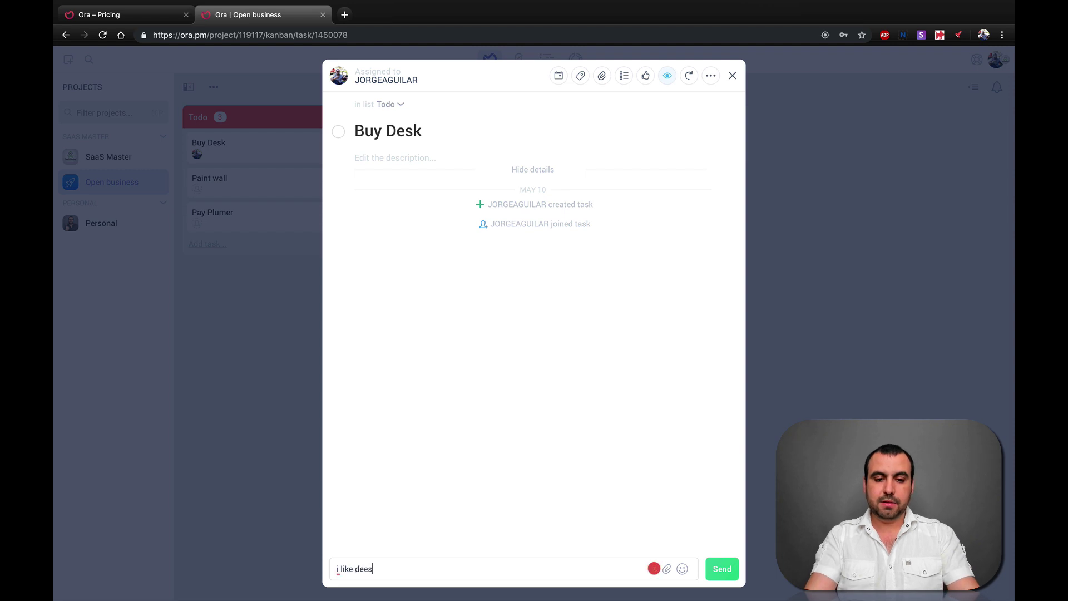
key(BackSpace)
key(BackSpace)
text(sk from IFE)
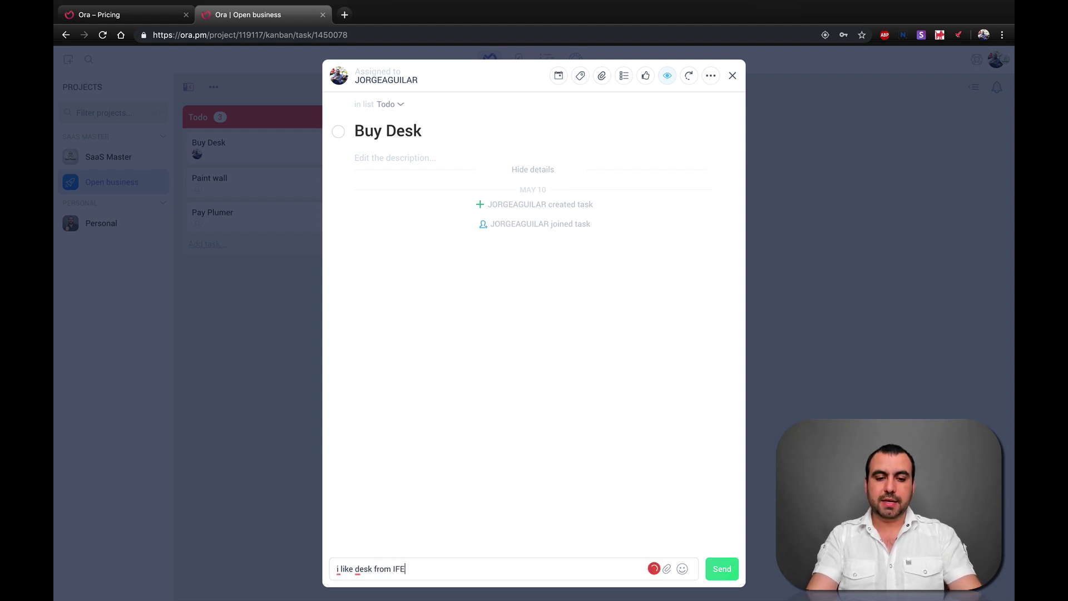
key(BackSpace)
key(BackSpace)
text(KEA)
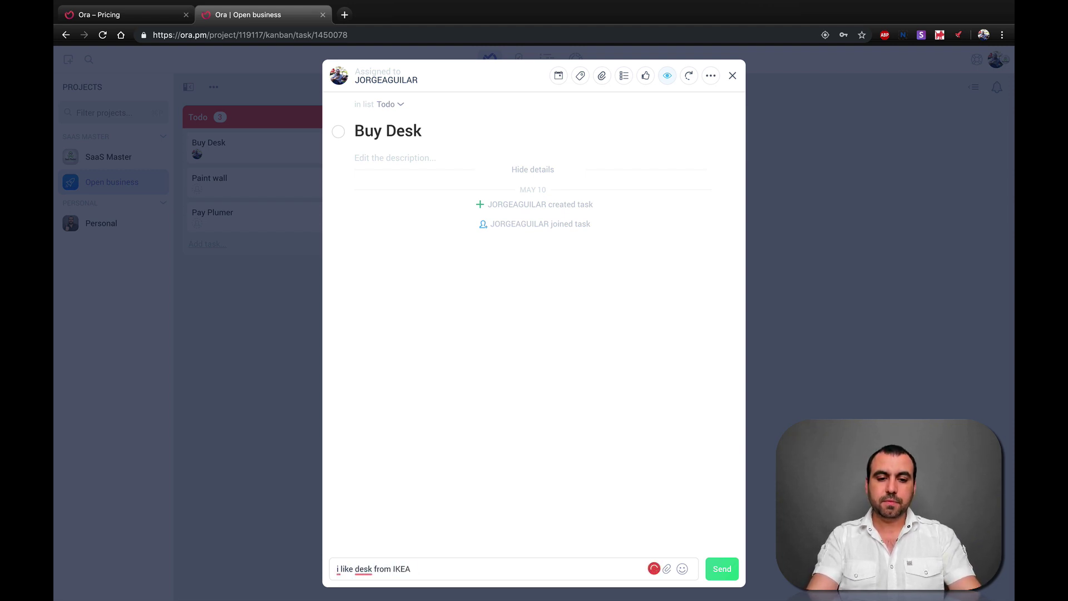
text( and it)
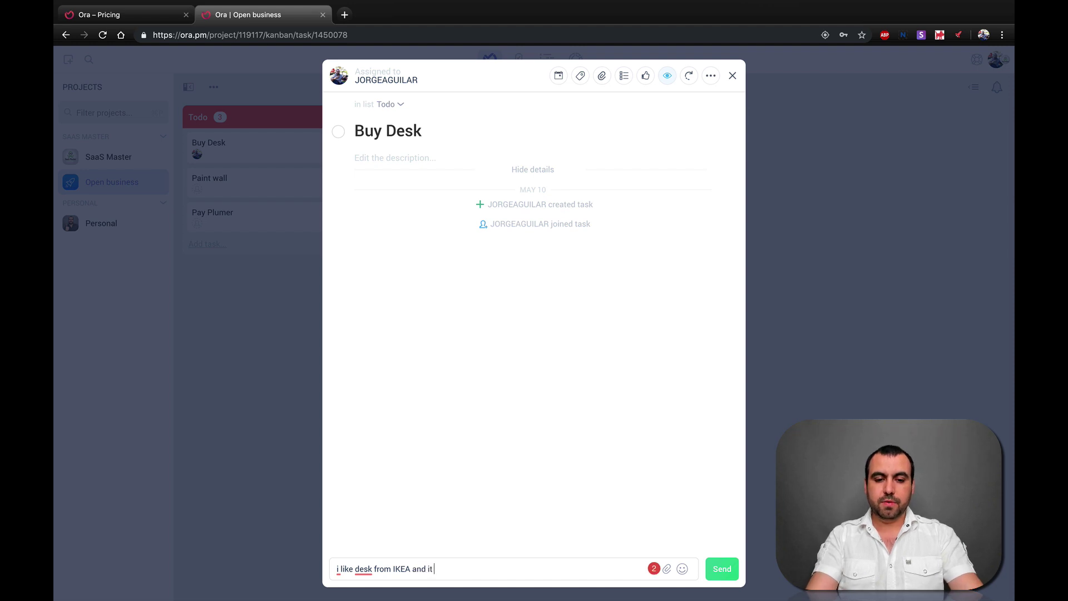
text( was mode)
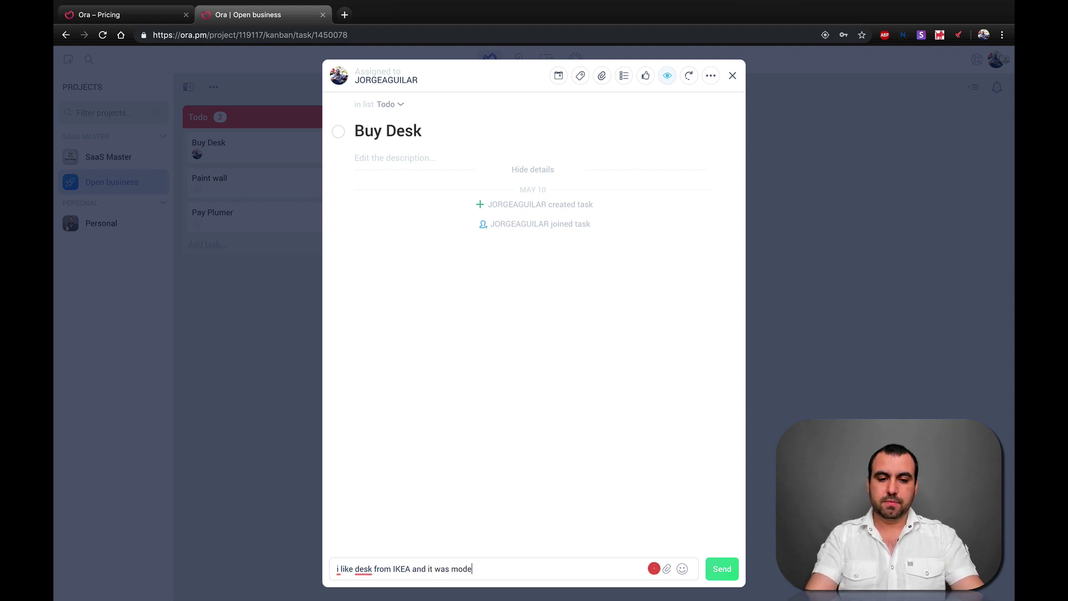
text(l 122345678)
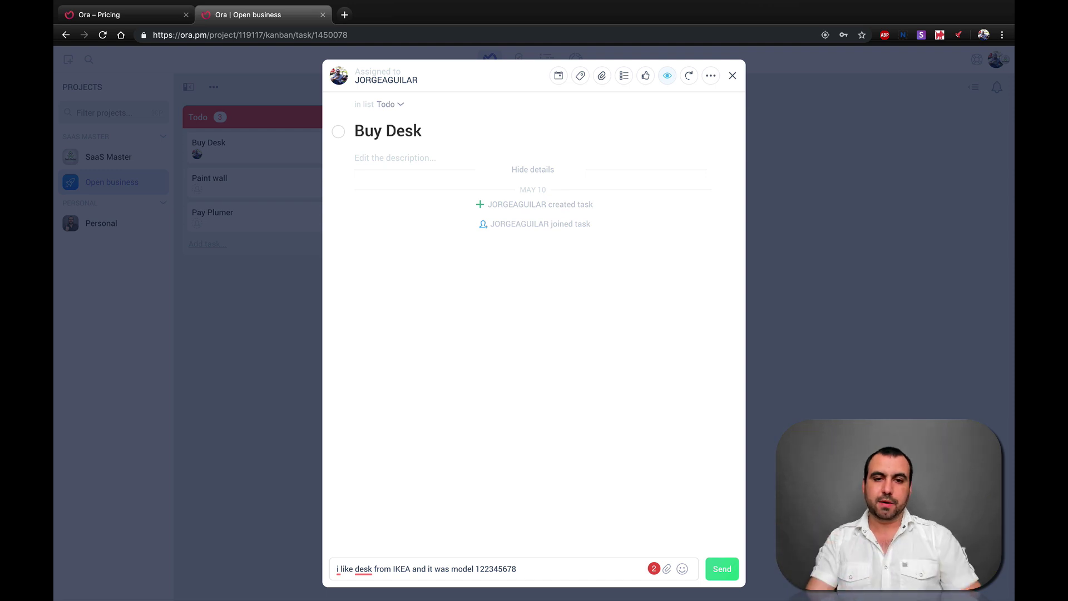
click(722, 568)
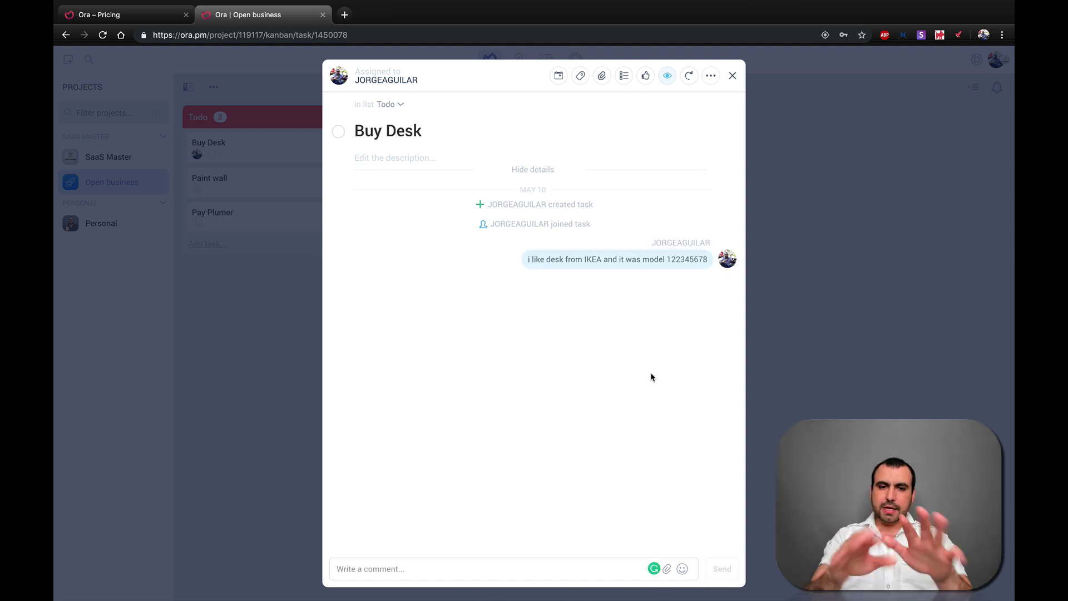
click(786, 388)
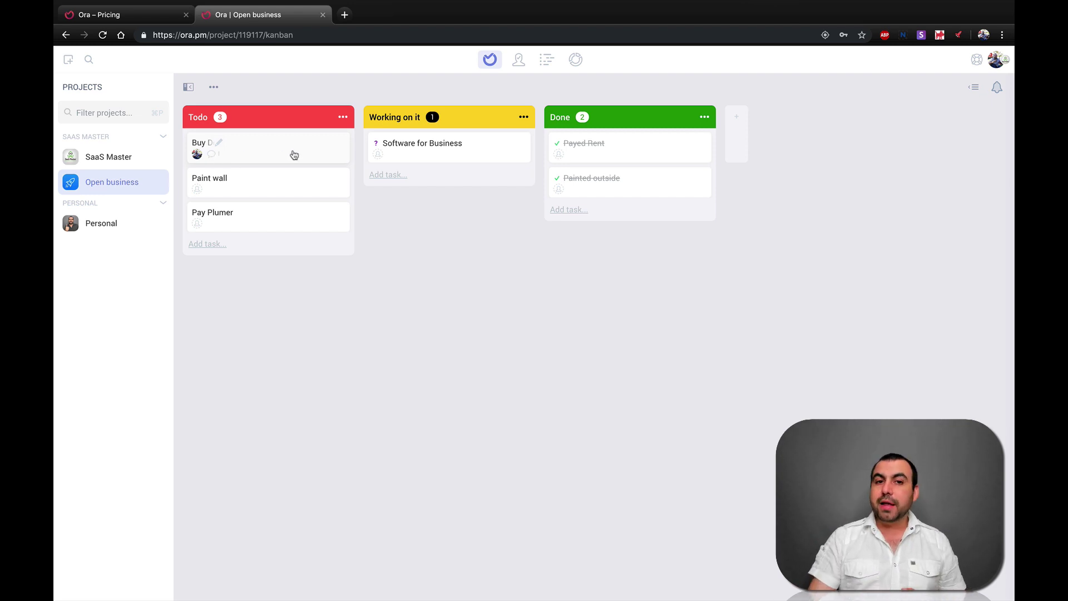
Tag the Paint wall task with a new 'easy' label.
click(295, 193)
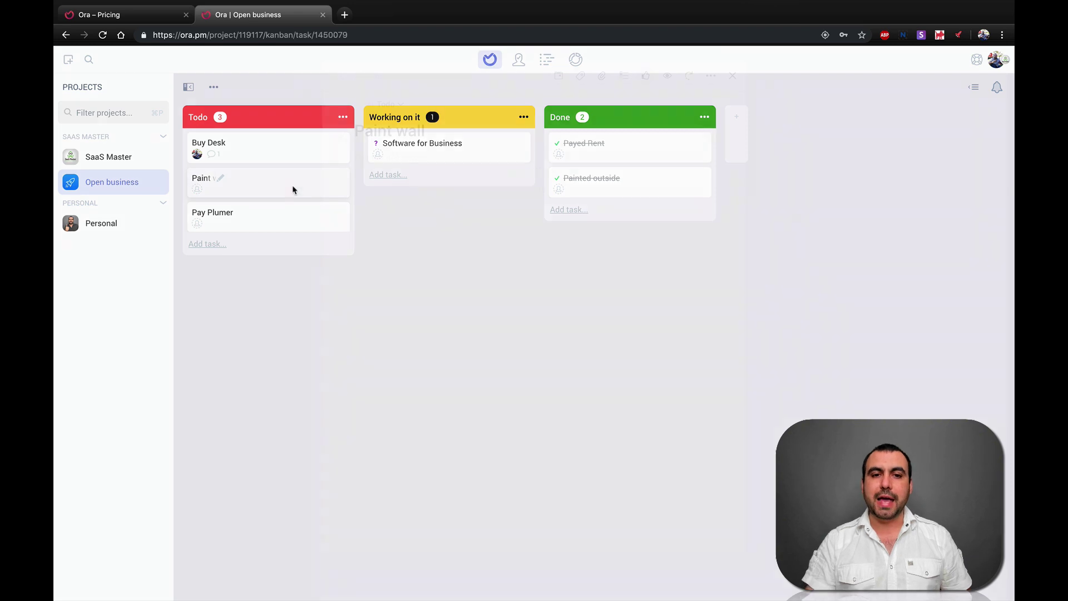
click(584, 78)
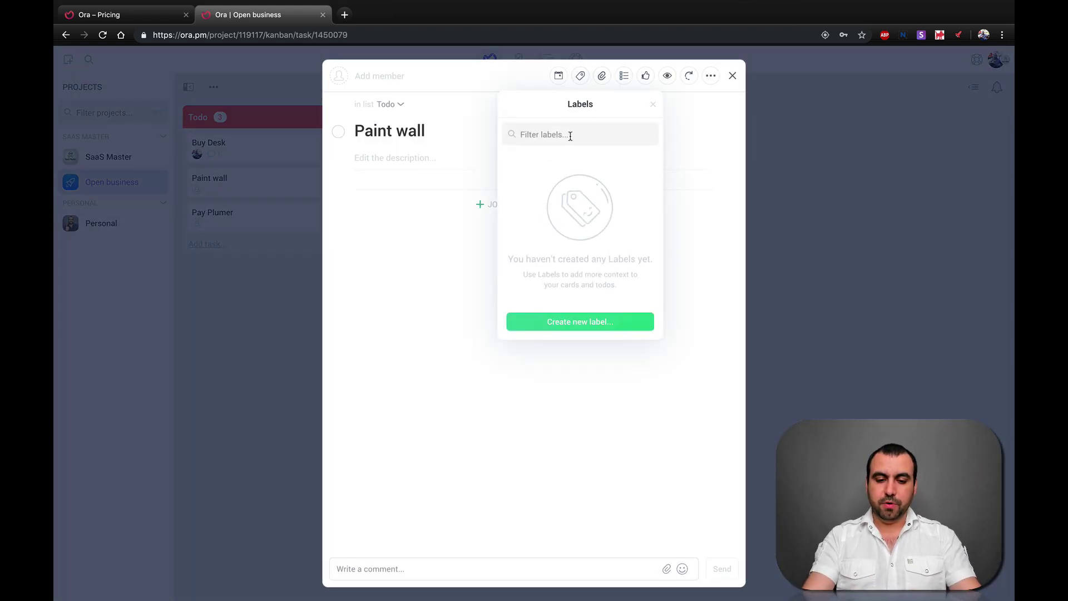
text(easy)
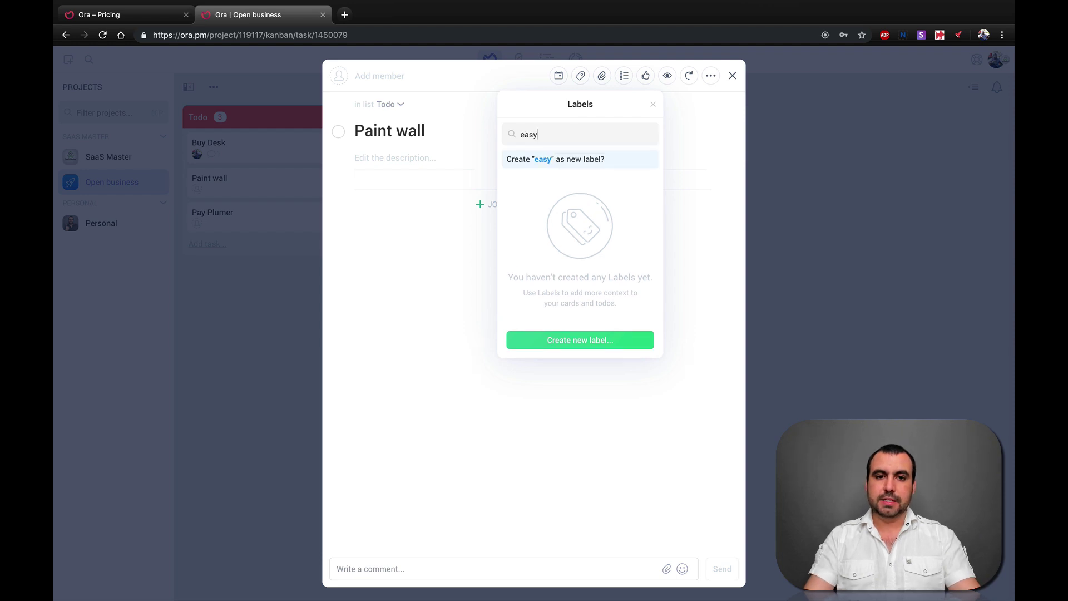
key(Return)
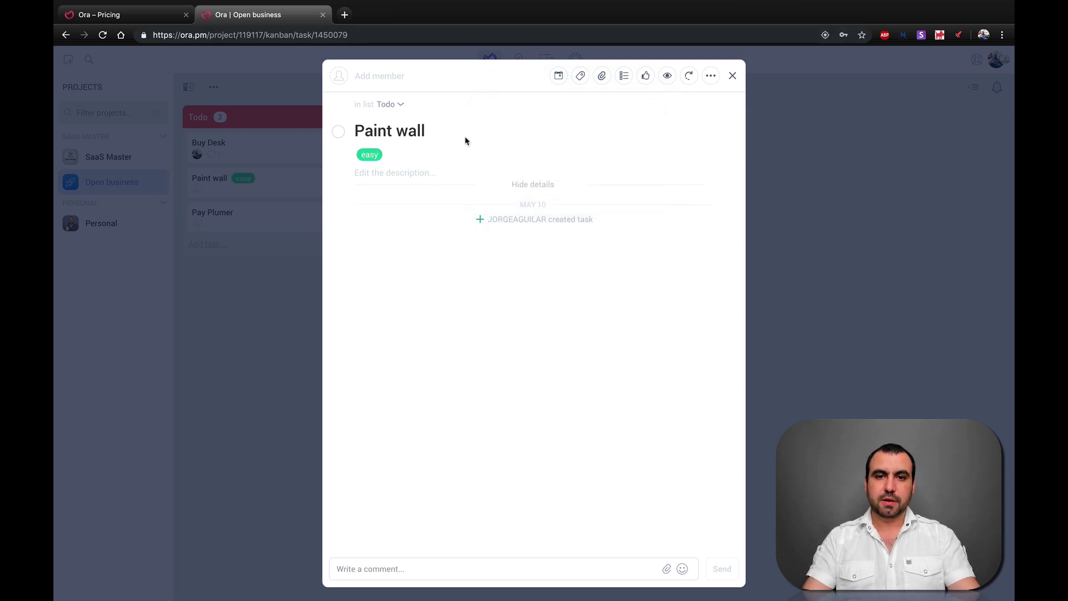
Create and apply new 'hard' and 'need help' labels on the Paint wall task.
click(581, 78)
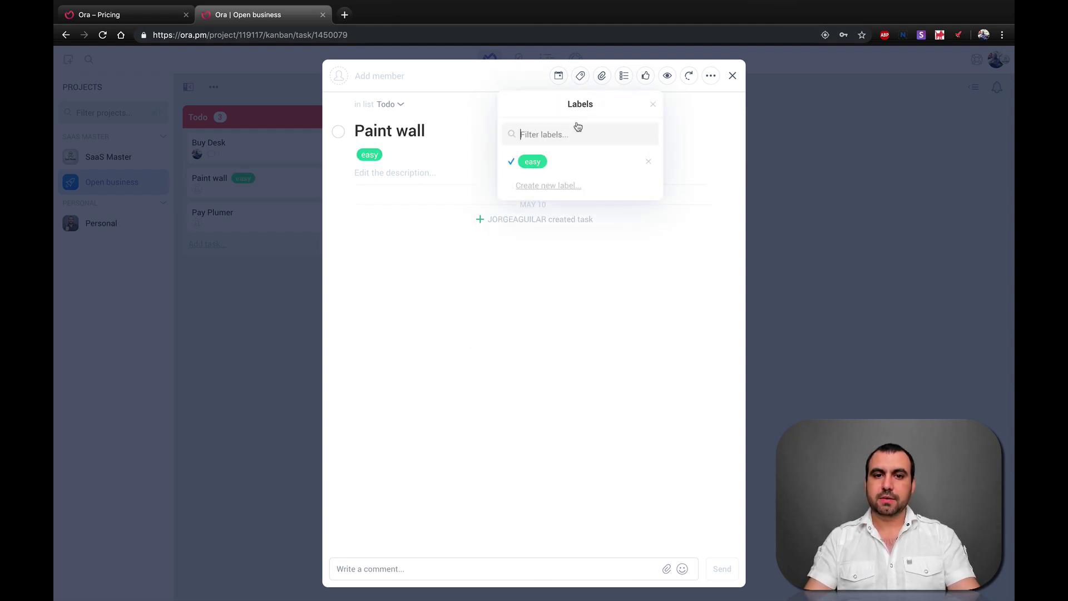
text(hard)
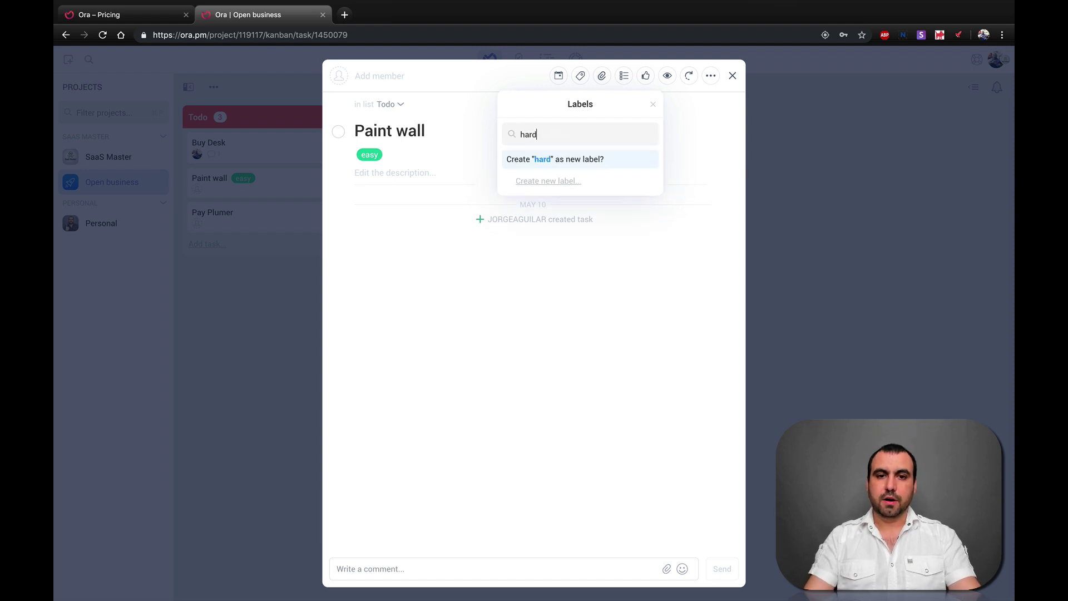
key(Return)
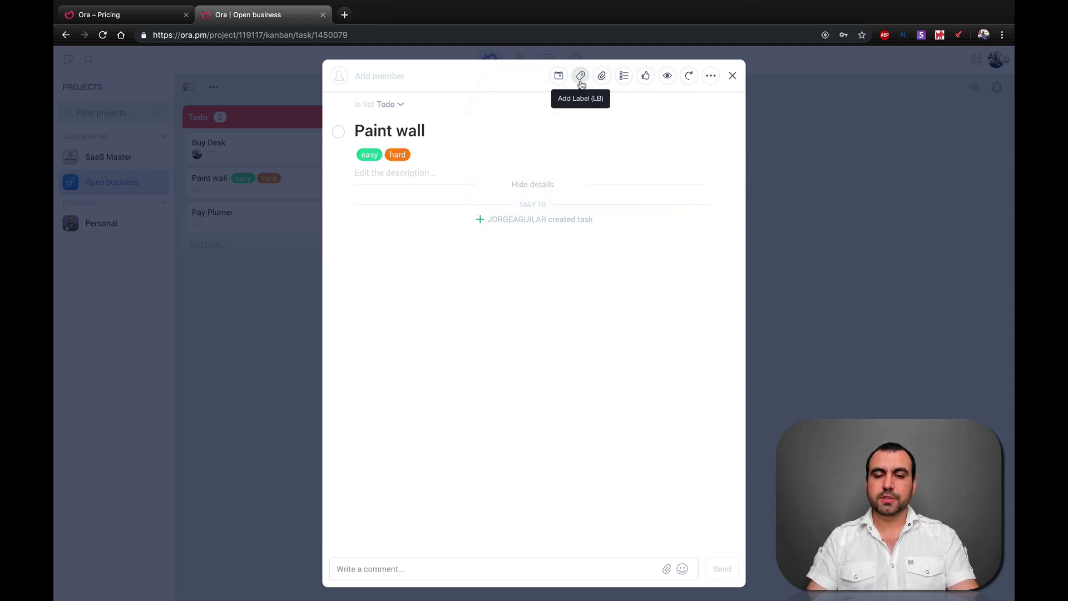
click(581, 76)
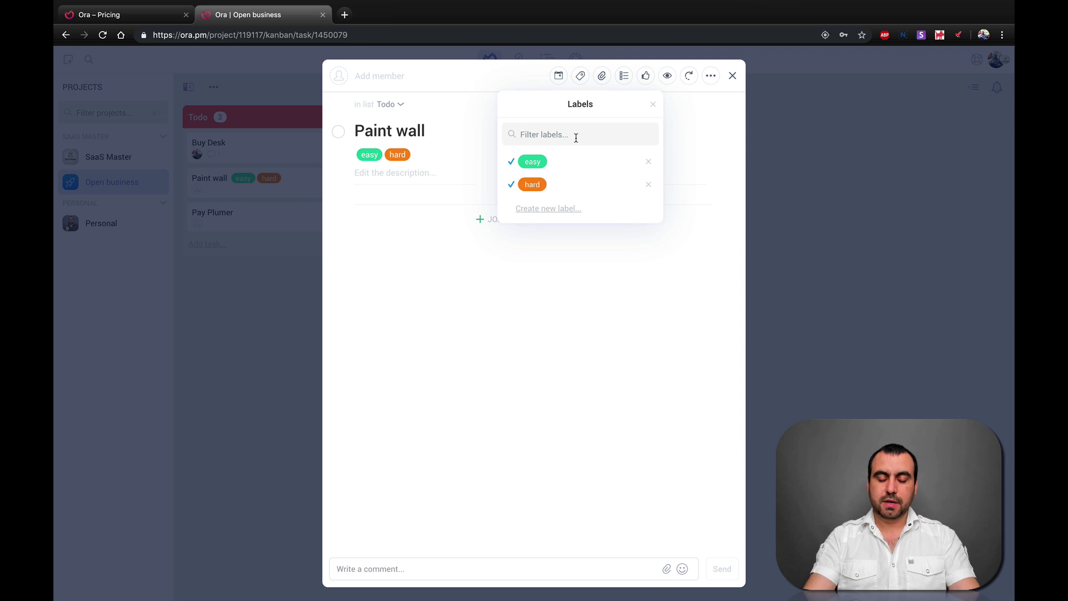
text(need help)
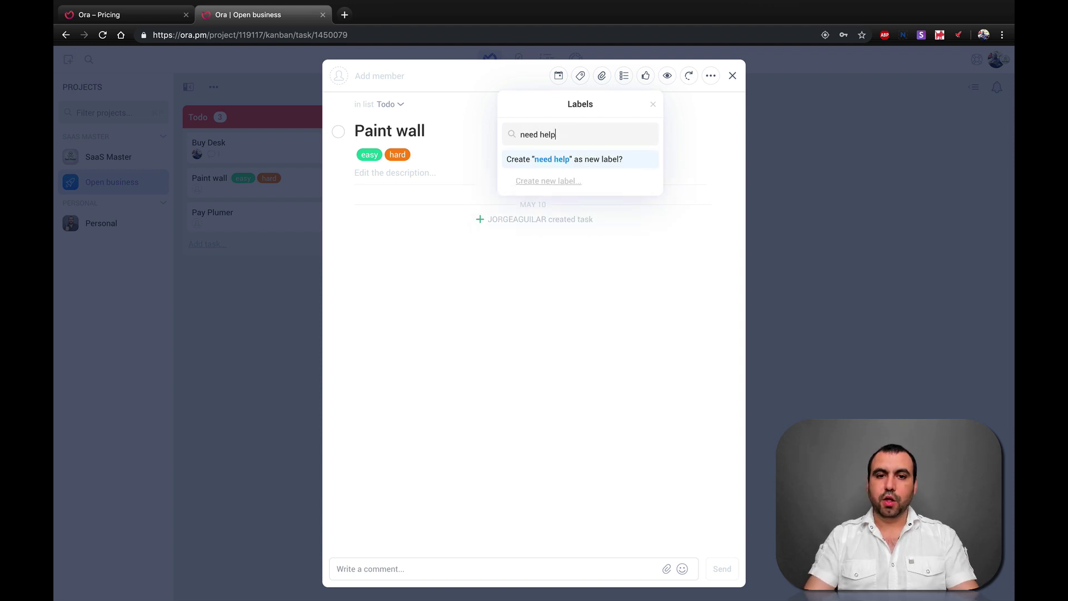
key(Return)
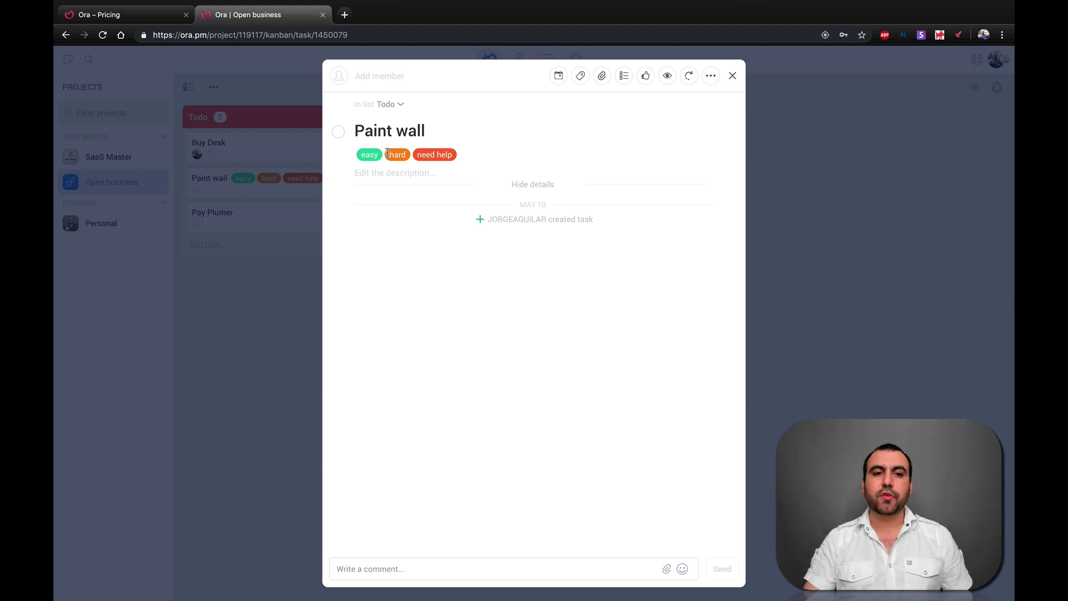
Remove the easy label from Paint wall, keeping hard and need help, and close the task.
click(581, 77)
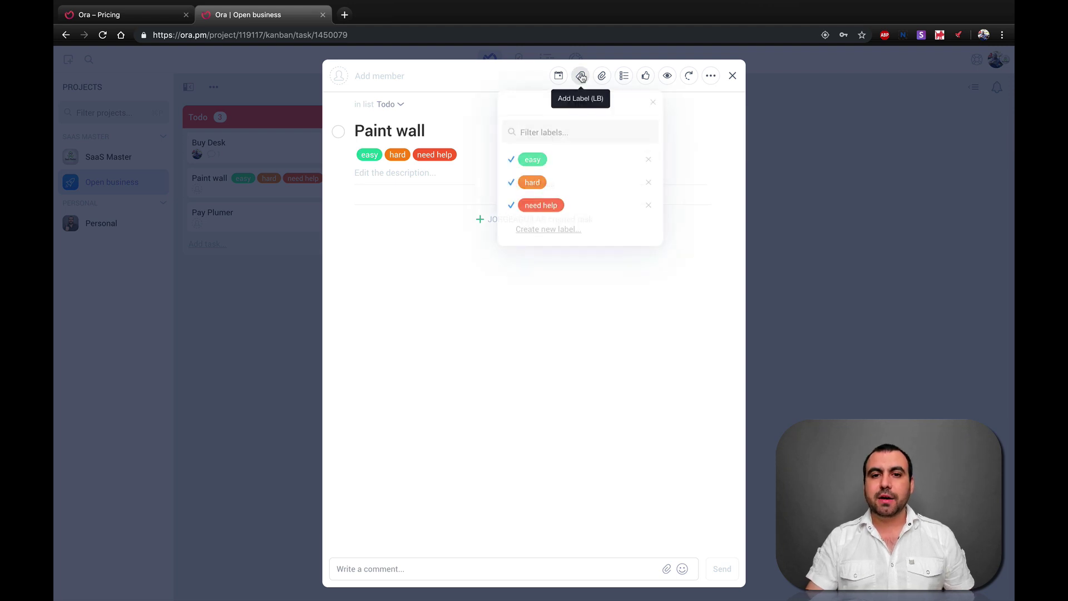
click(653, 192)
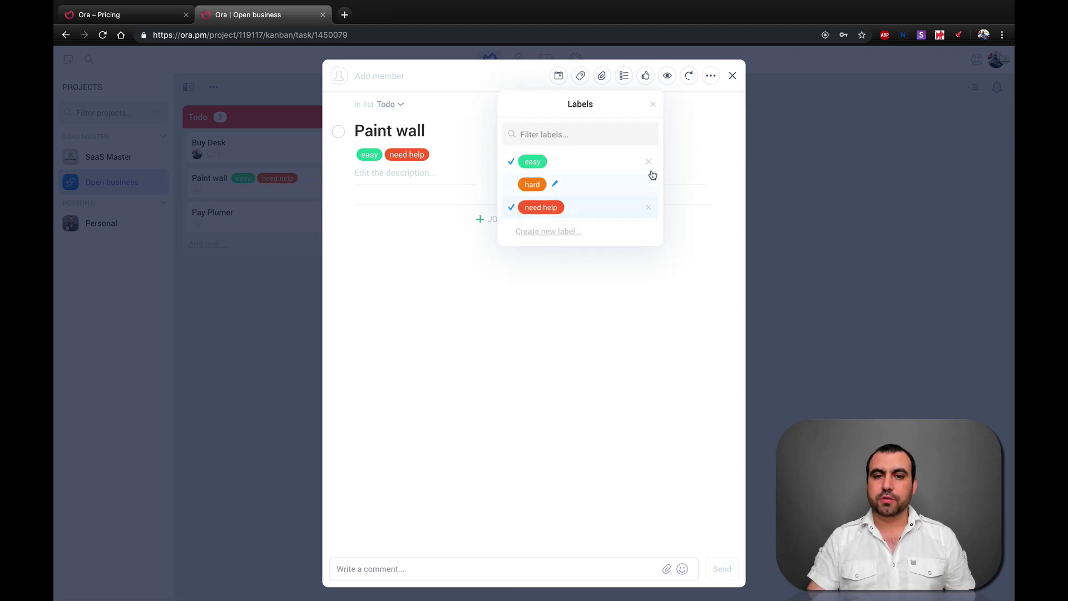
click(651, 168)
click(651, 188)
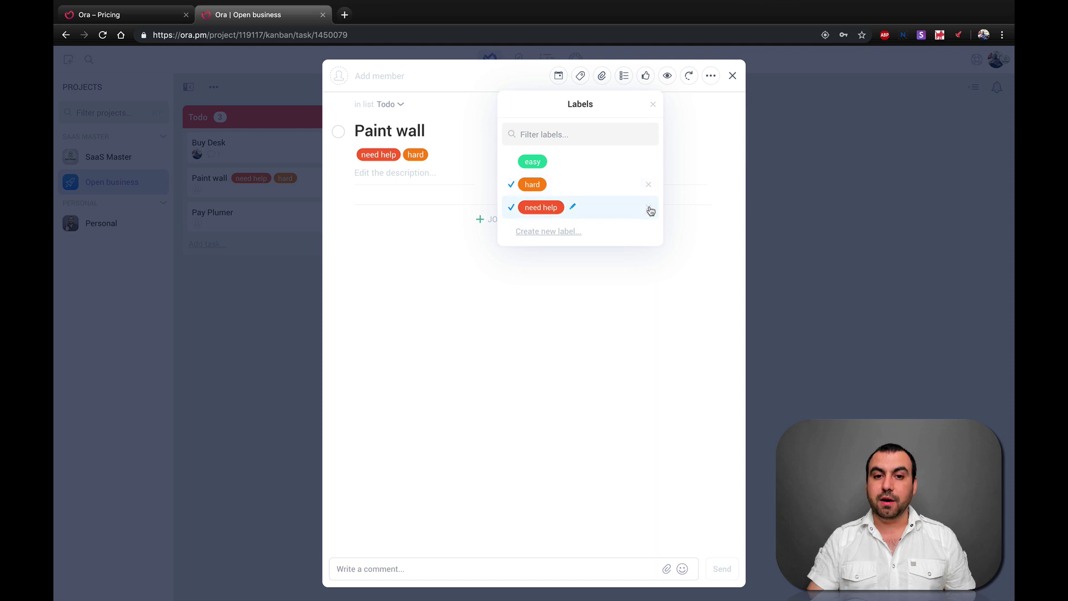
click(649, 209)
click(650, 215)
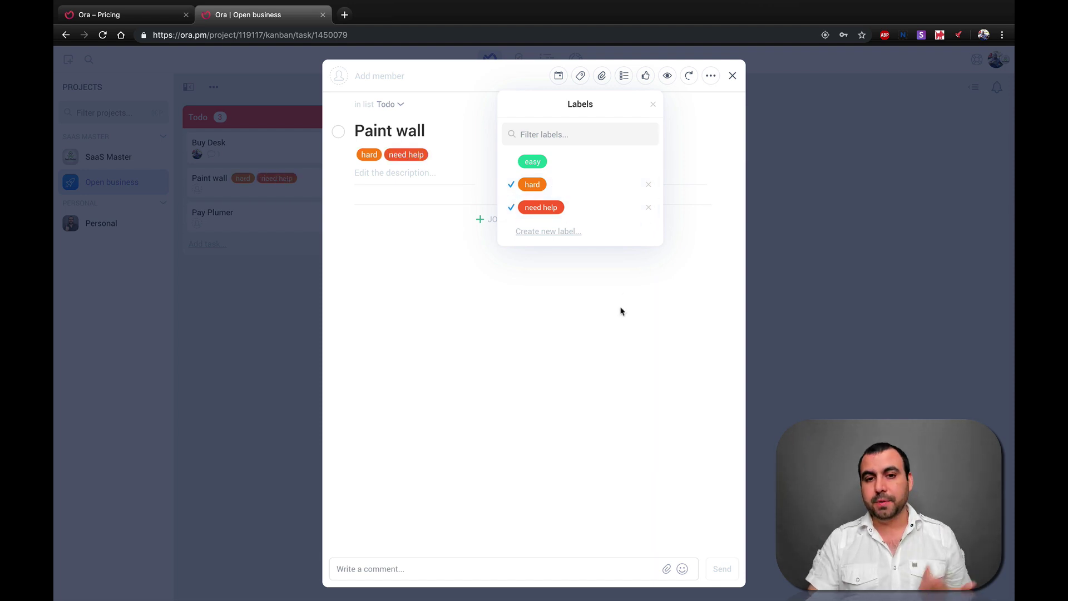
click(622, 313)
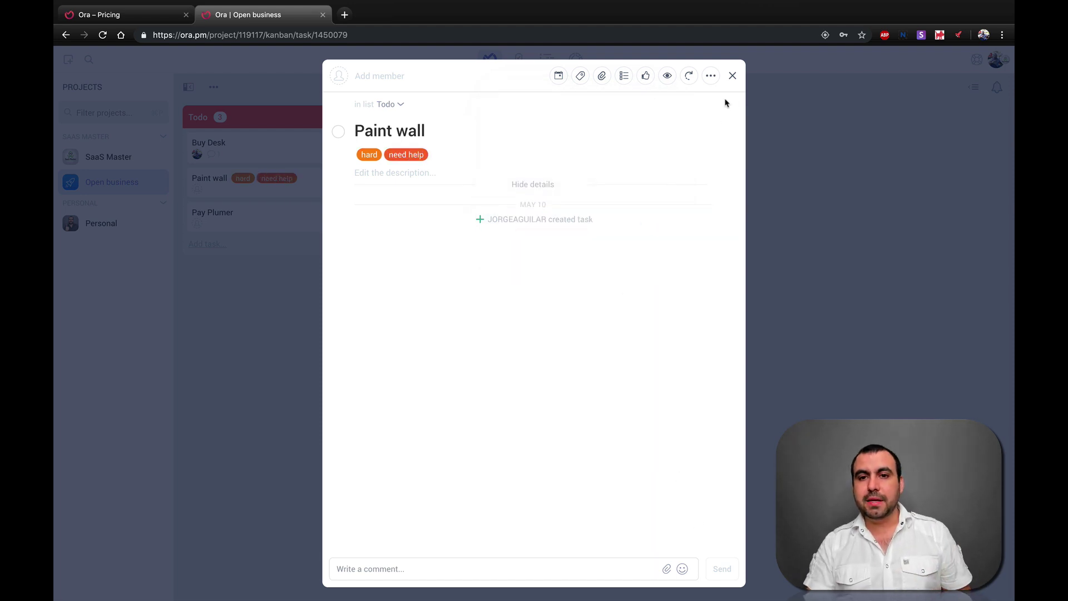
click(732, 76)
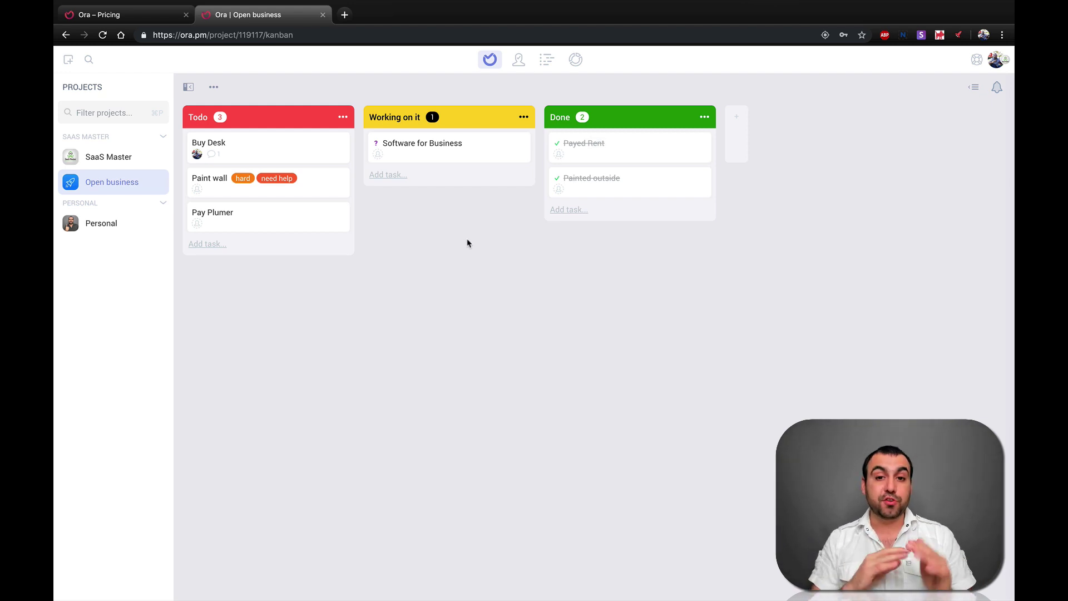
Give the Pay Plumer task a new 'urgent' label.
click(286, 223)
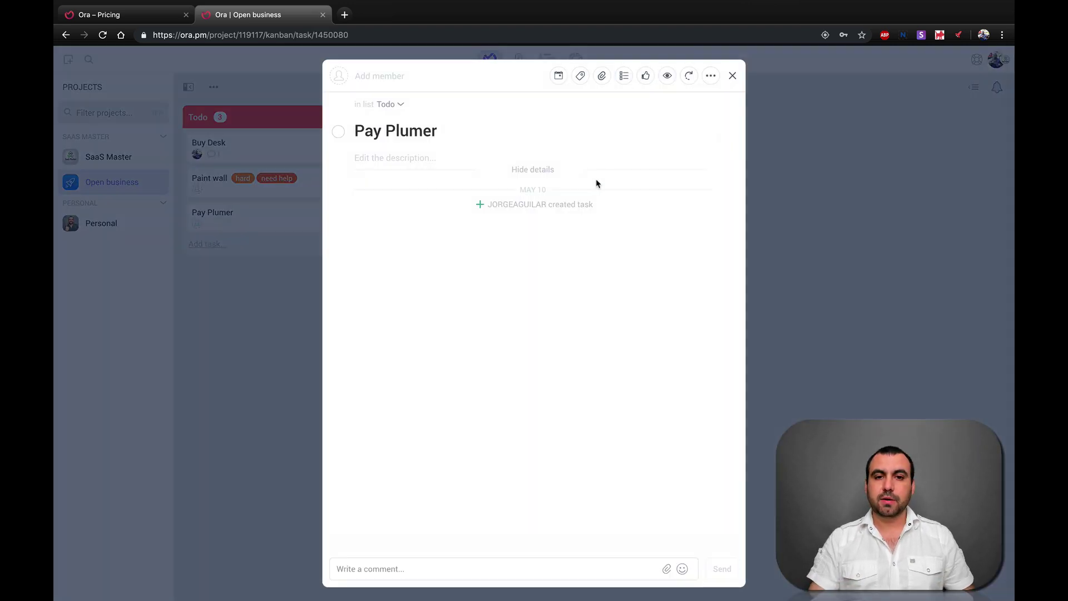
click(580, 75)
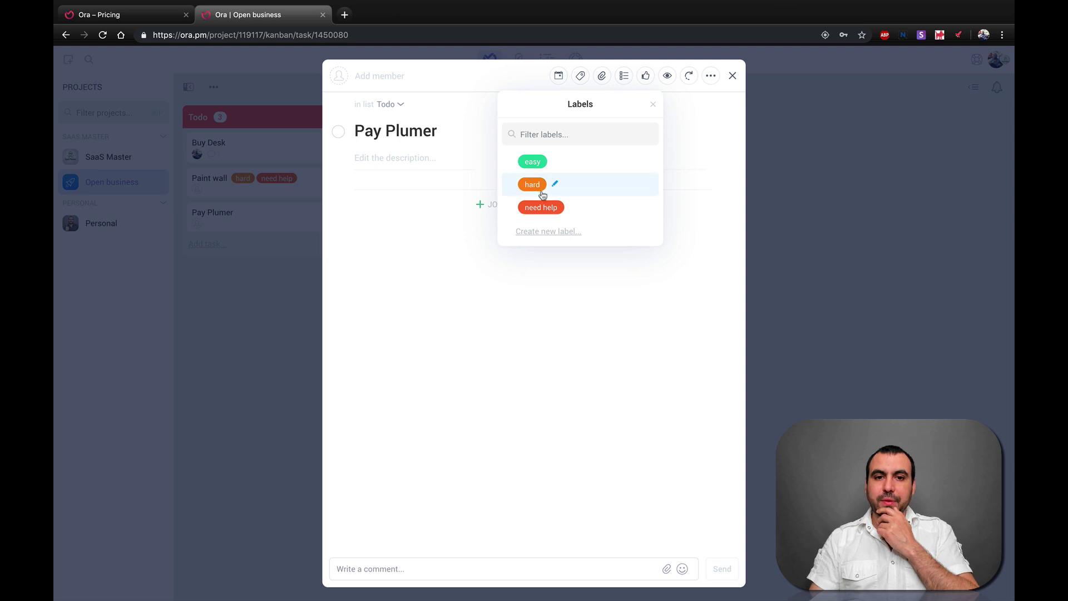
text(urgent)
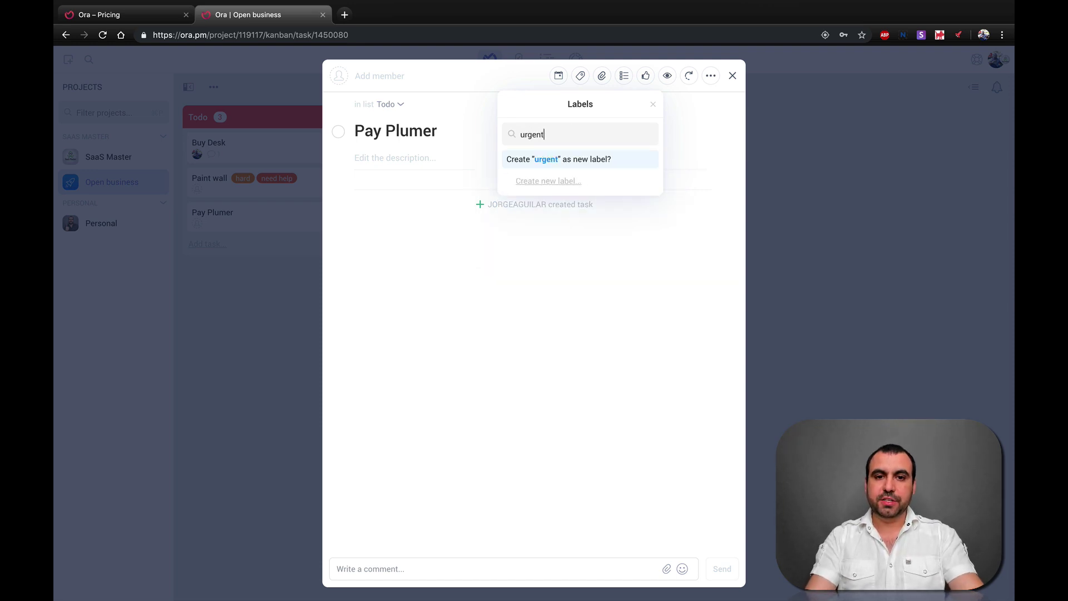
key(Return)
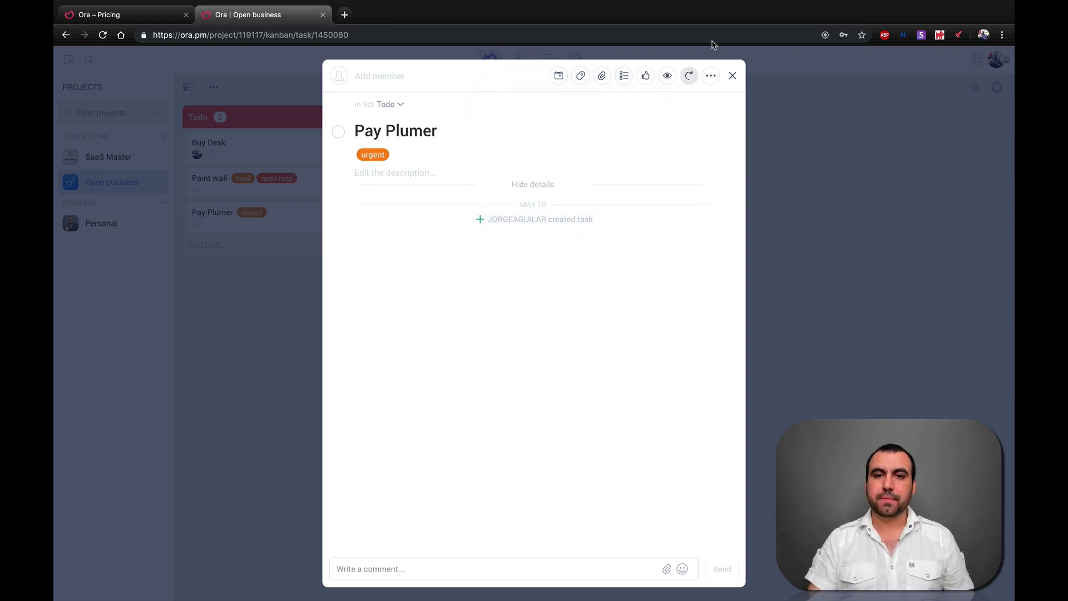
click(732, 76)
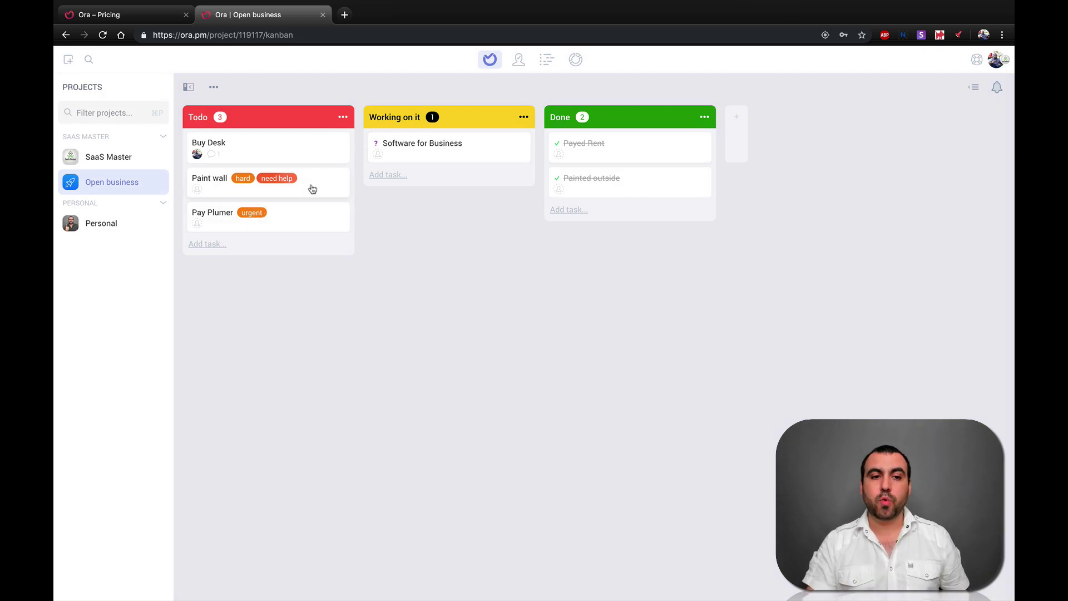
Set Pay Plumer's due date to Monday, May 13, 2019.
click(312, 217)
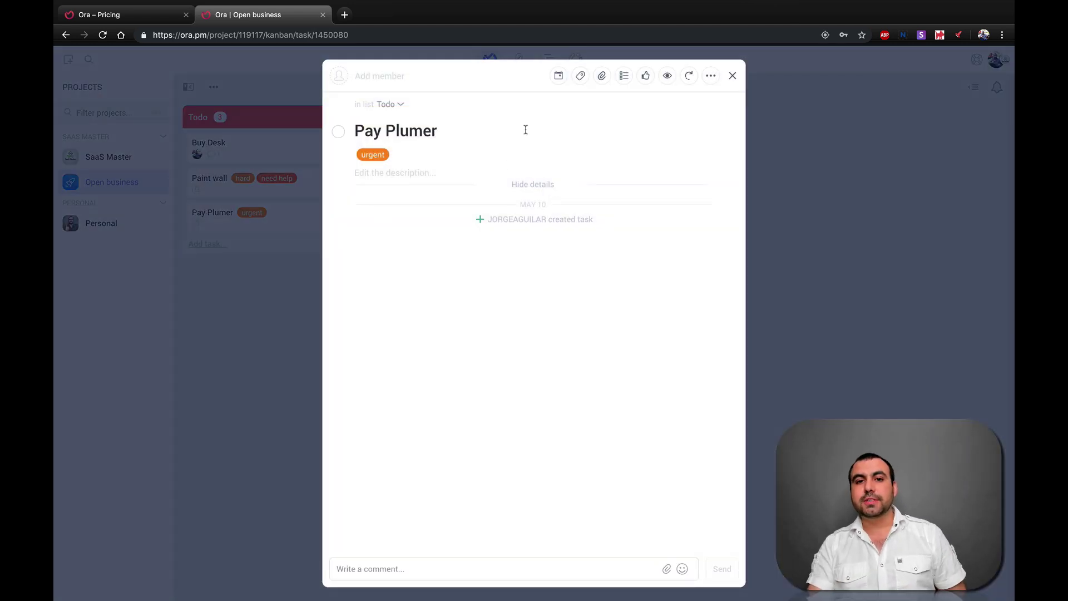
click(560, 76)
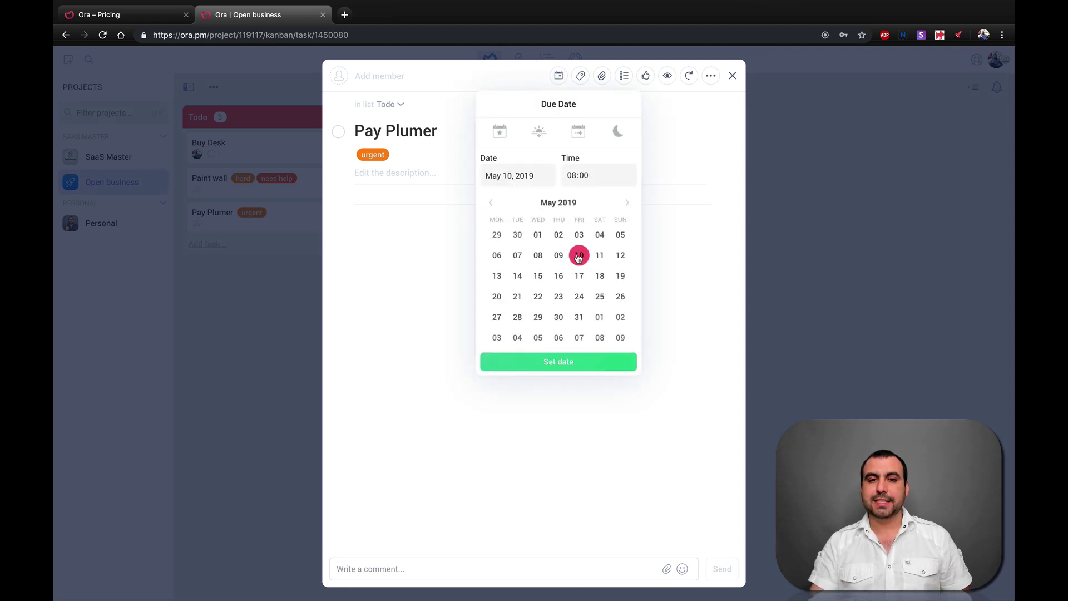
click(498, 277)
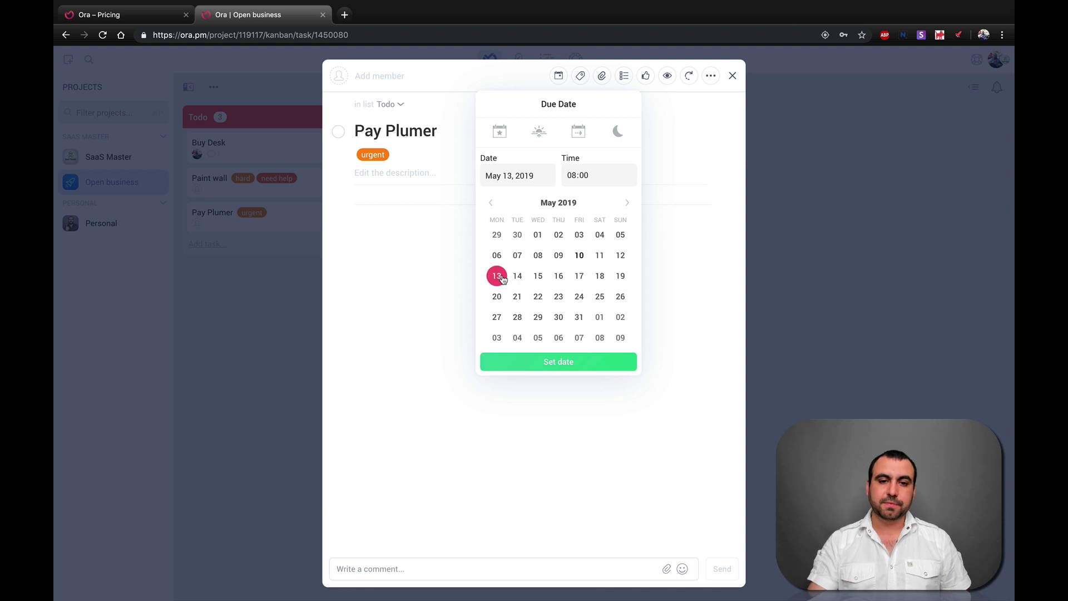
click(561, 362)
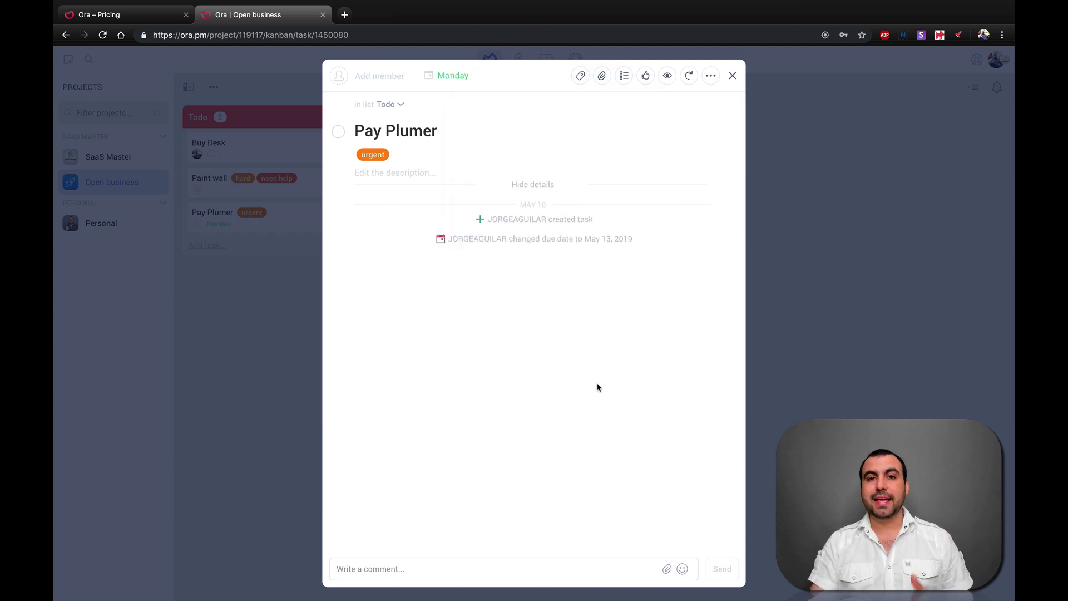
click(733, 75)
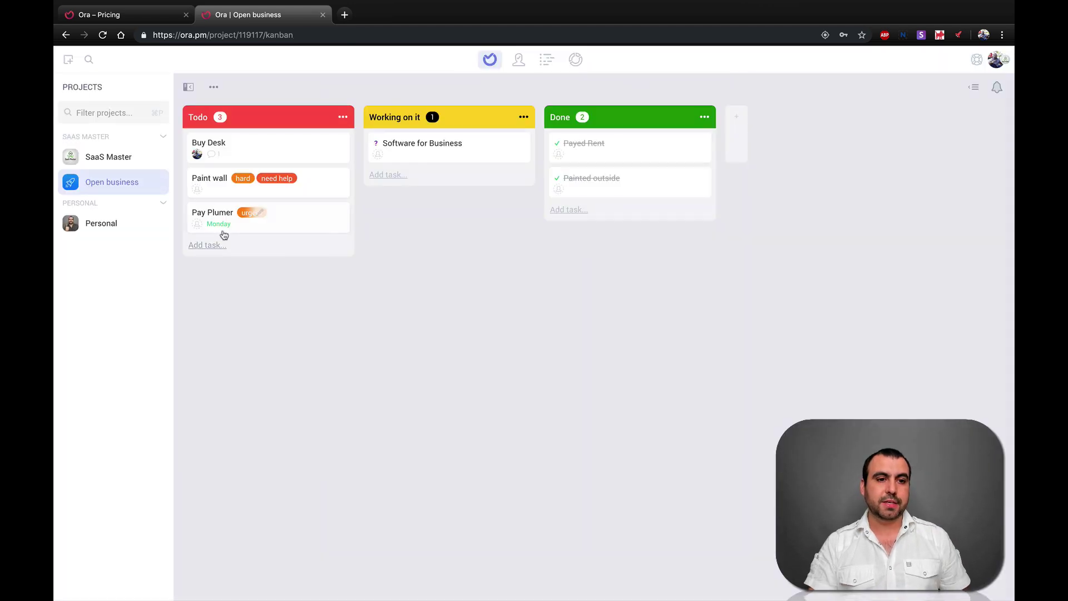
mouse_move(212, 228)
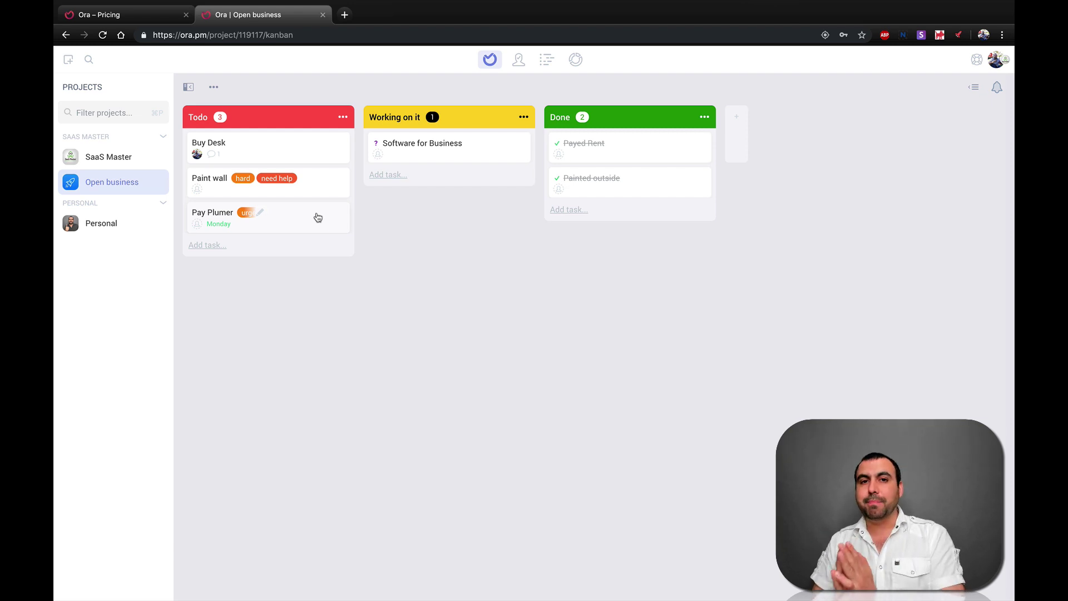
drag(318, 217, 491, 177)
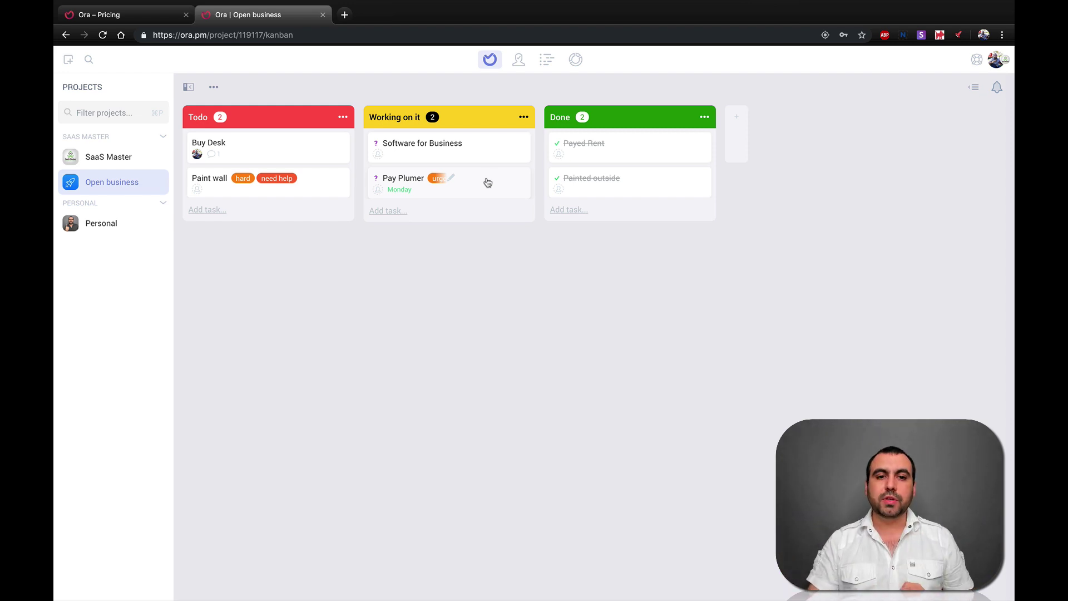
click(487, 179)
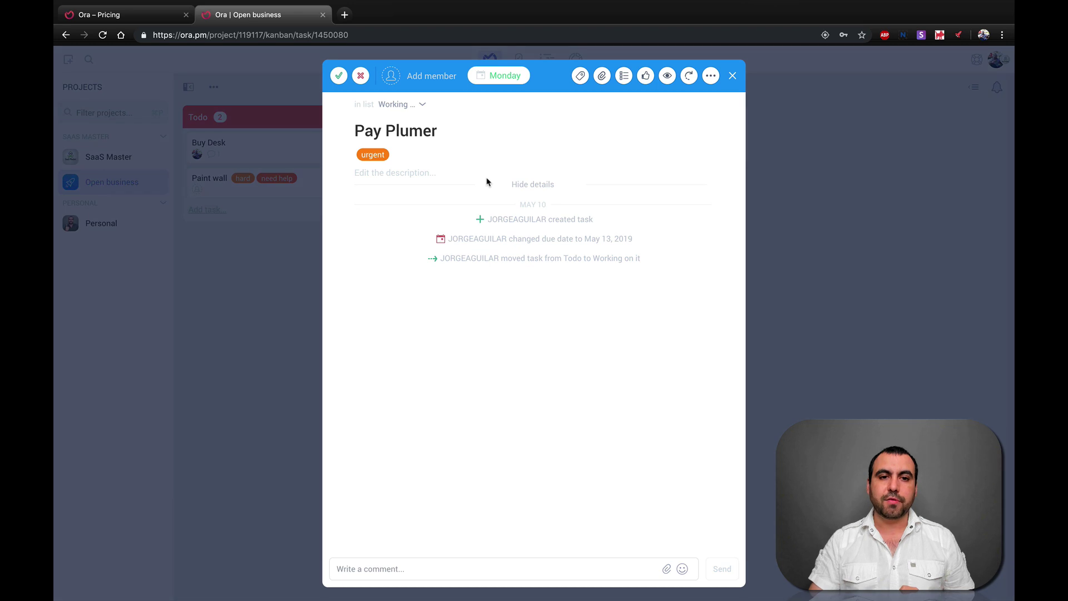
click(412, 105)
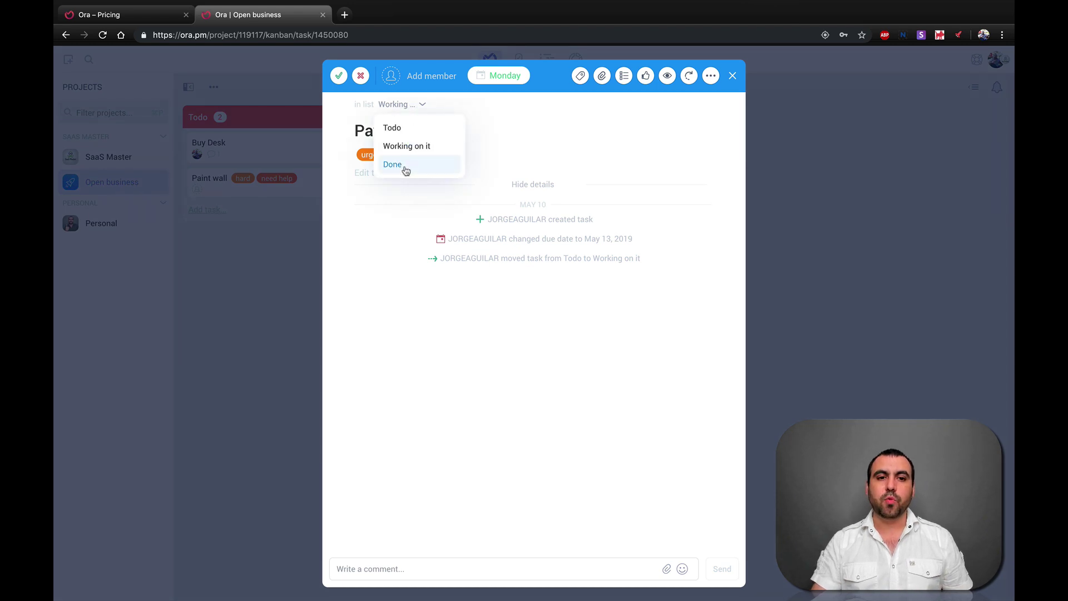
click(395, 128)
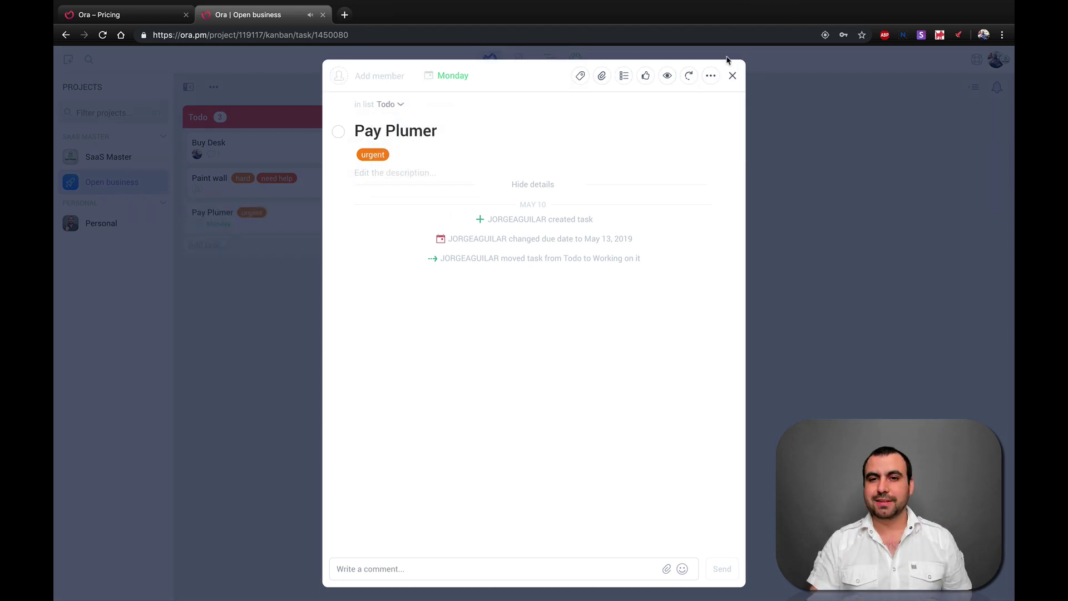
click(733, 76)
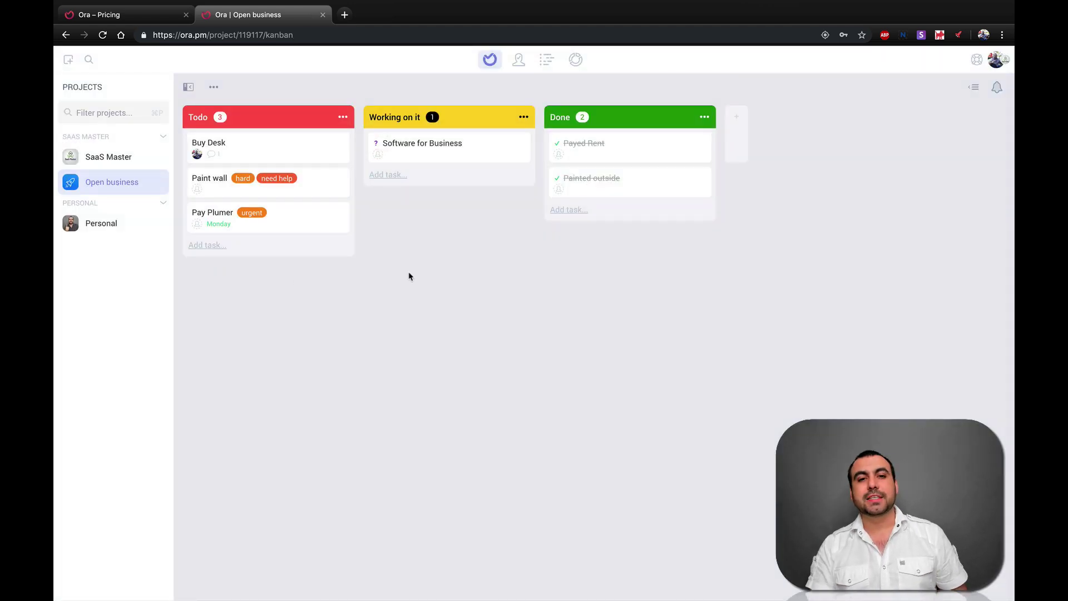
Add a 'payments' list and place it between Working on it and Done.
mouse_move(454, 118)
mouse_down()
mouse_move(670, 129)
mouse_move(486, 114)
mouse_move(565, 114)
mouse_move(436, 117)
mouse_up()
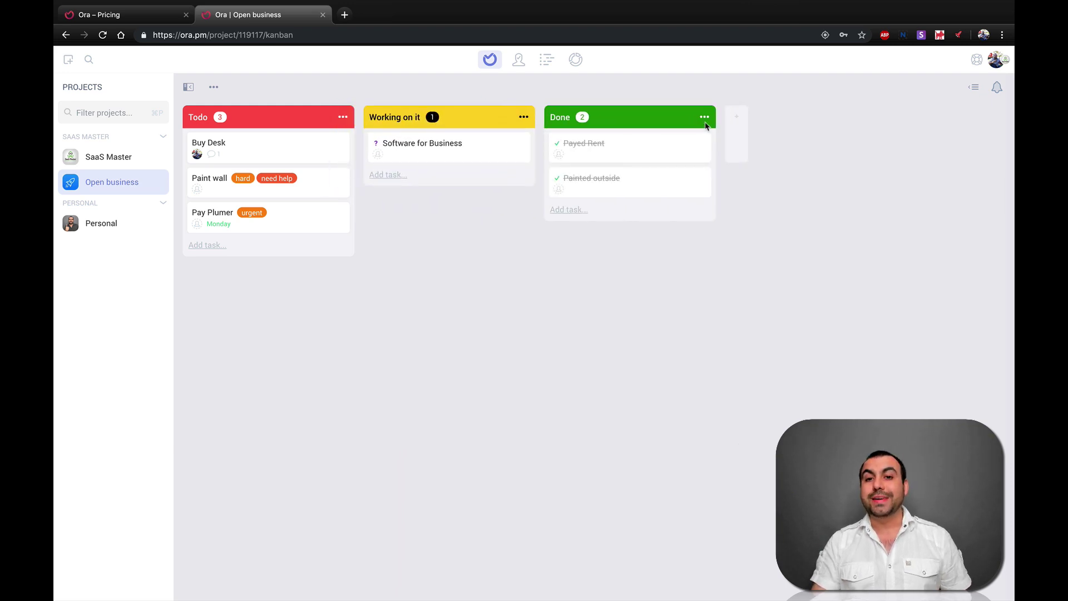
click(735, 118)
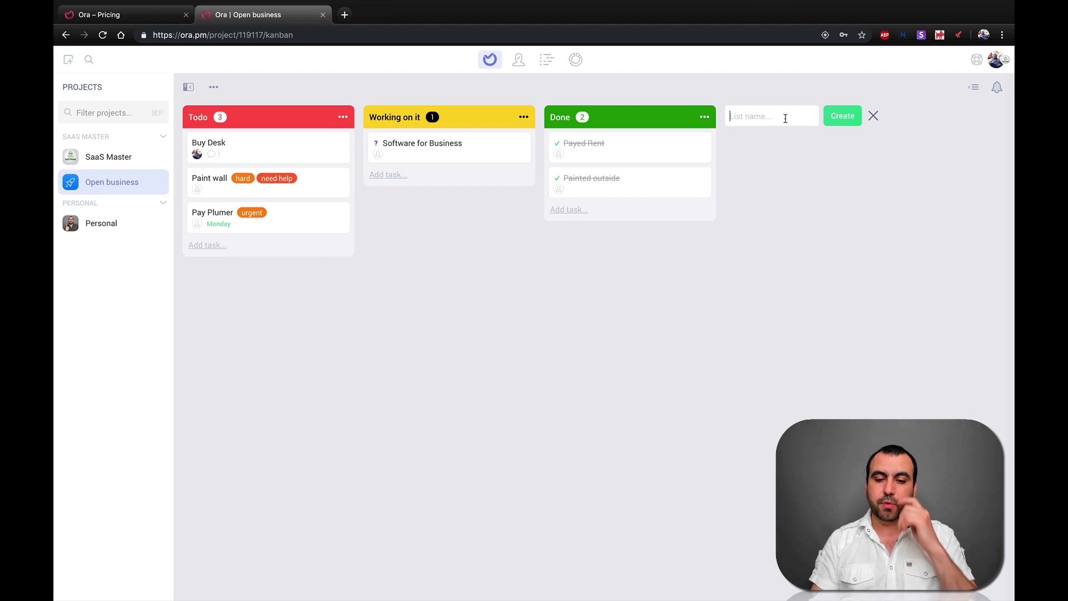
text(payments)
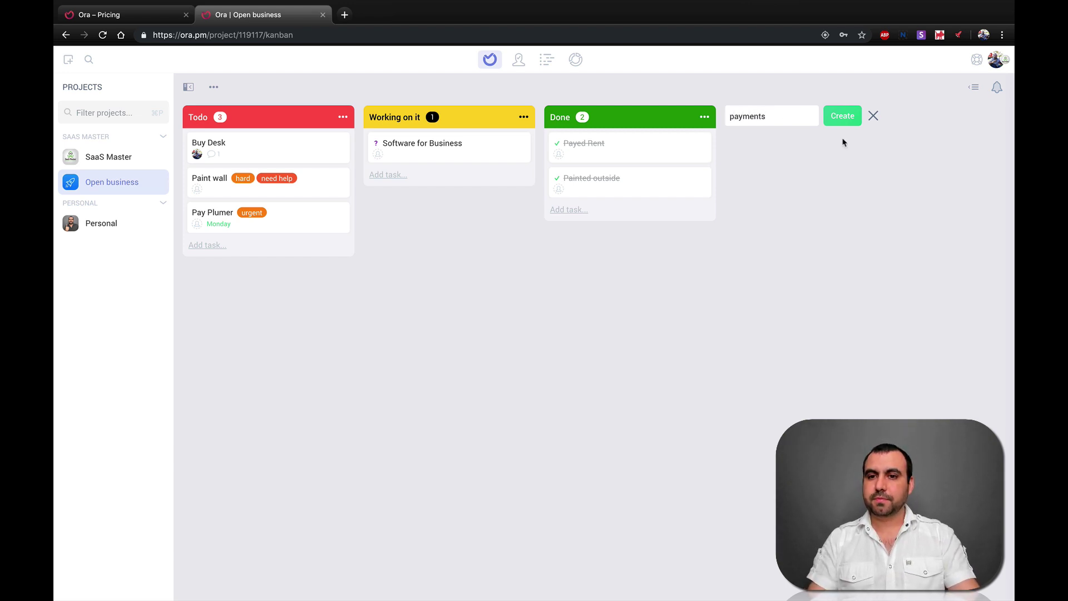
click(843, 116)
drag(771, 117, 558, 114)
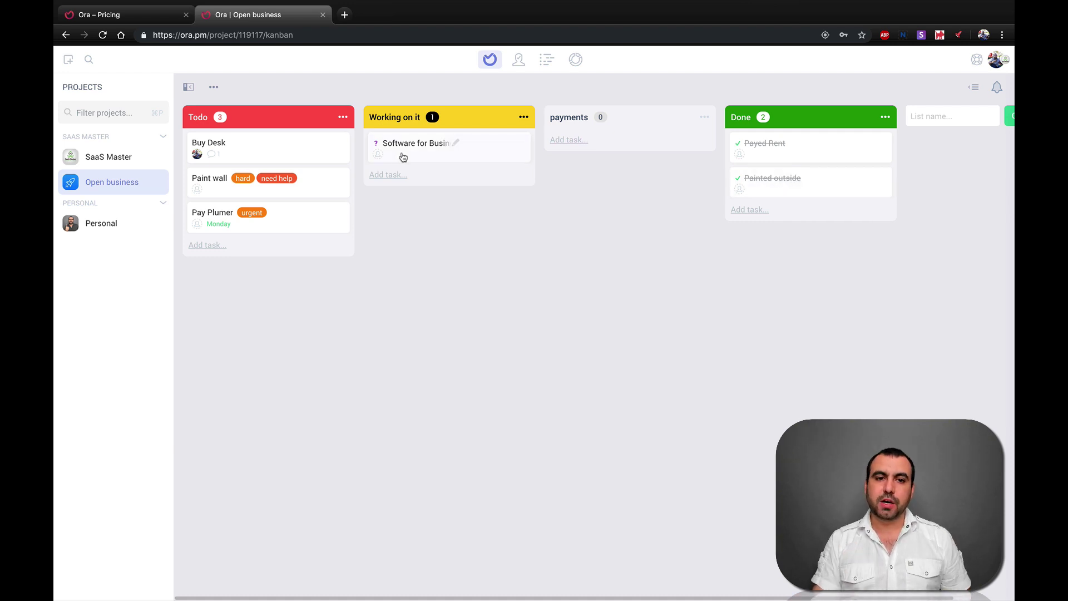
Move Pay Plumer into Done, then select Paint wall and Buy Desk and clear the selection.
drag(269, 217, 834, 230)
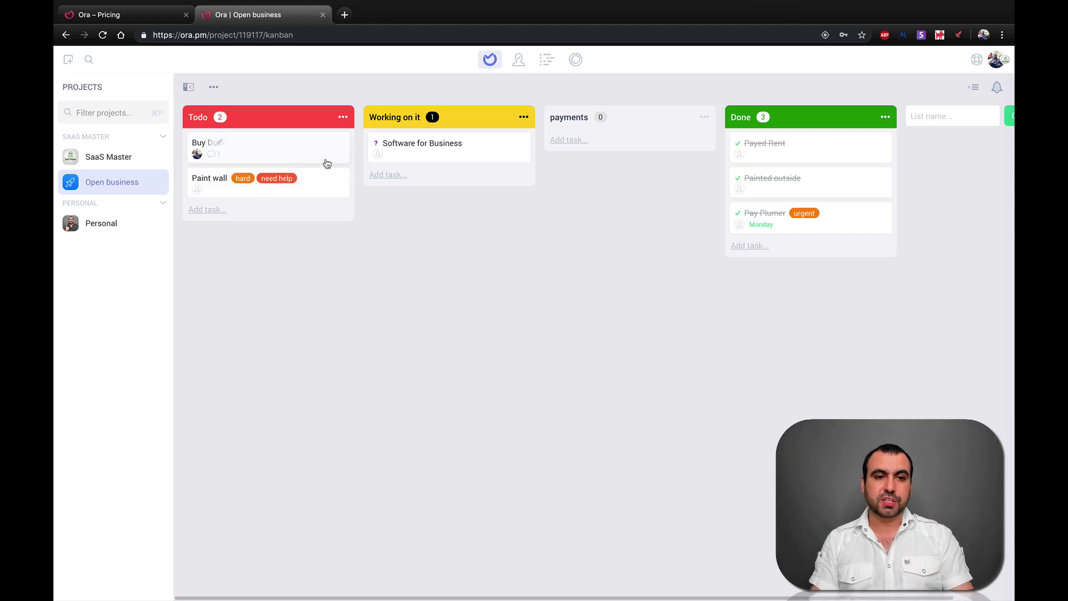
shift+click(326, 181)
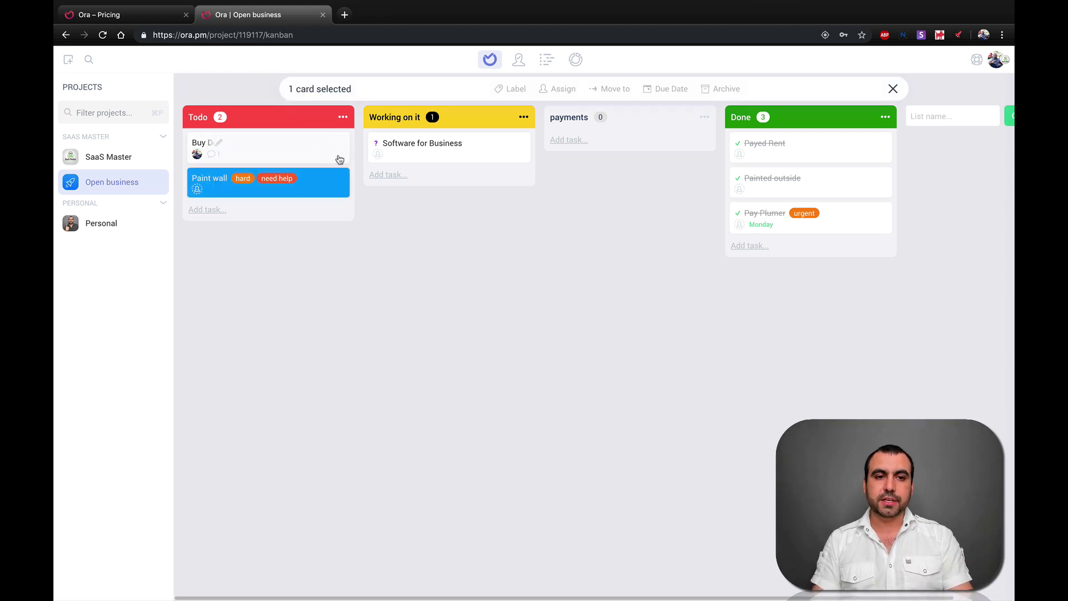
shift+click(339, 159)
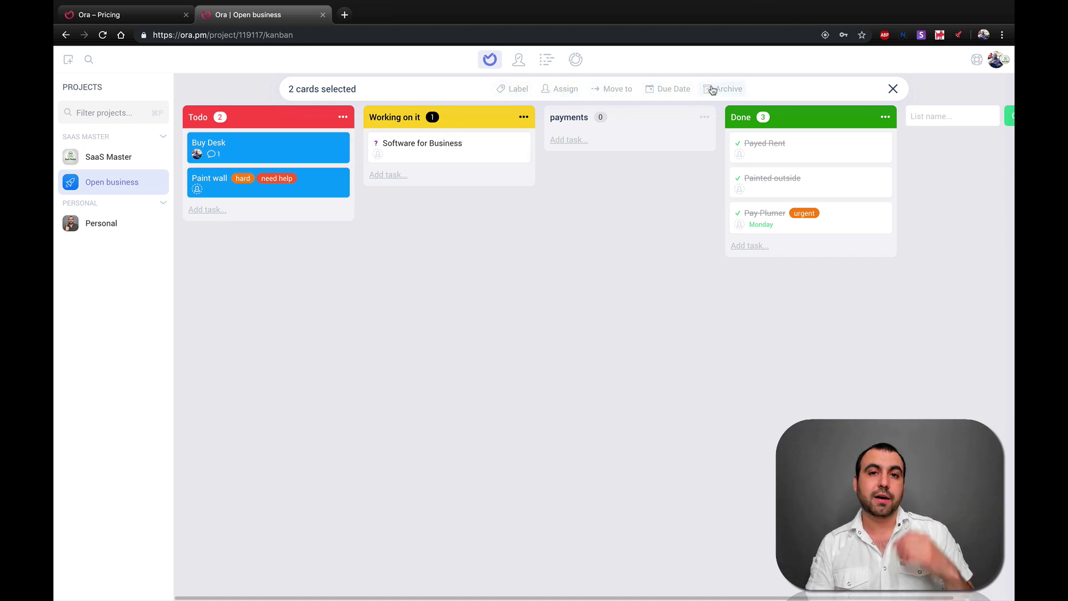
click(432, 255)
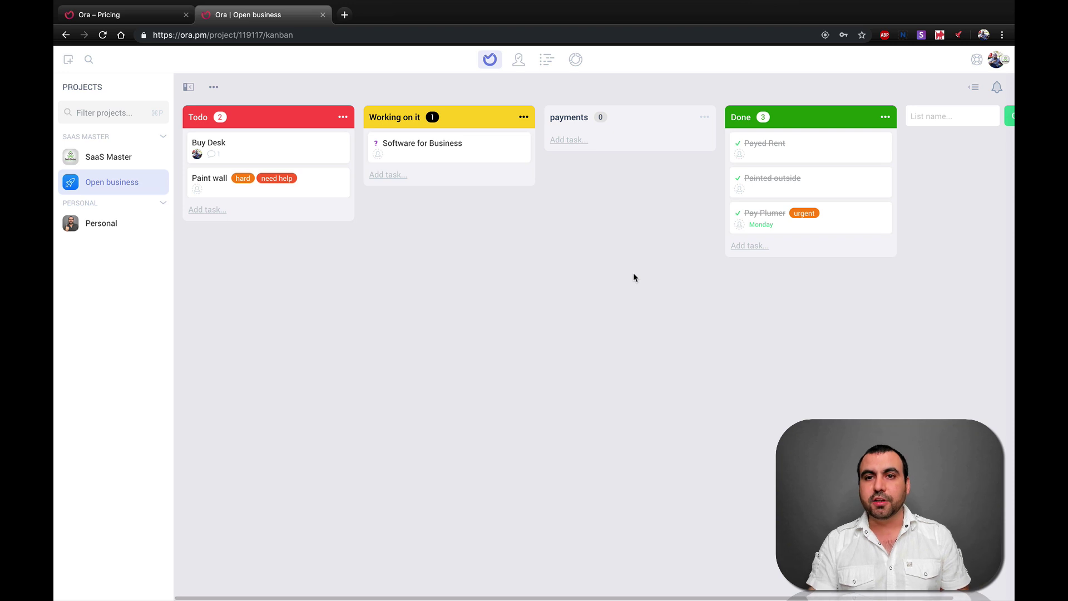
Open the SaaS Master organization settings from the account menu.
click(994, 62)
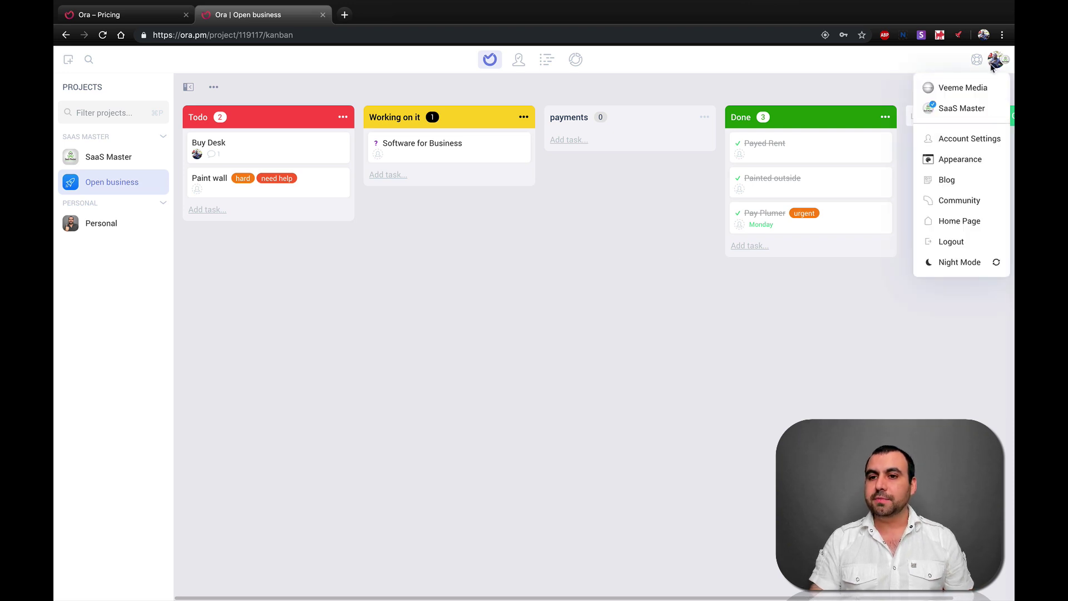
mouse_move(997, 110)
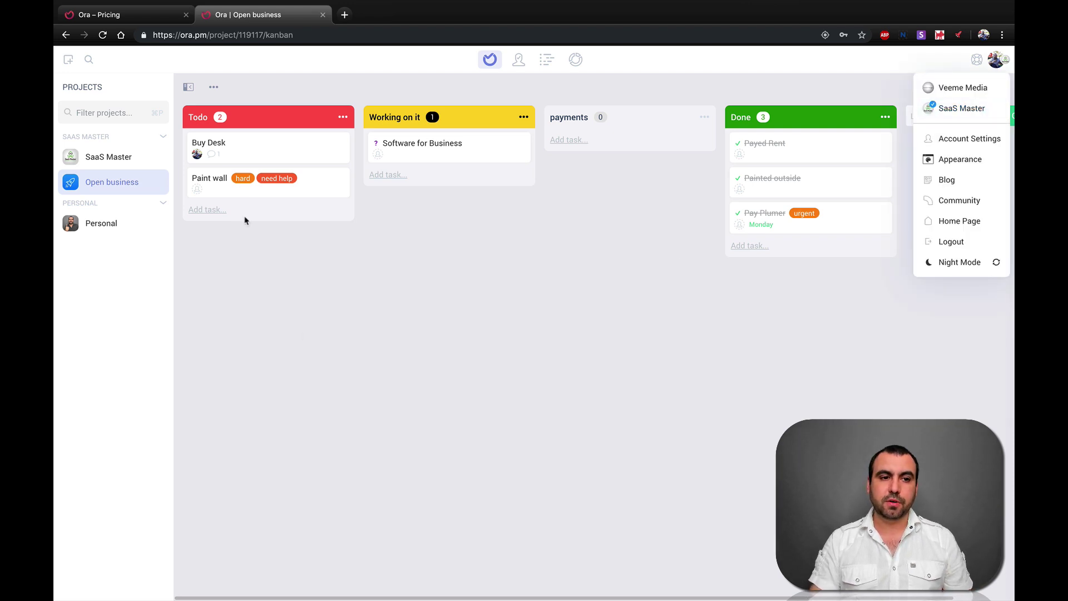
click(311, 349)
click(159, 187)
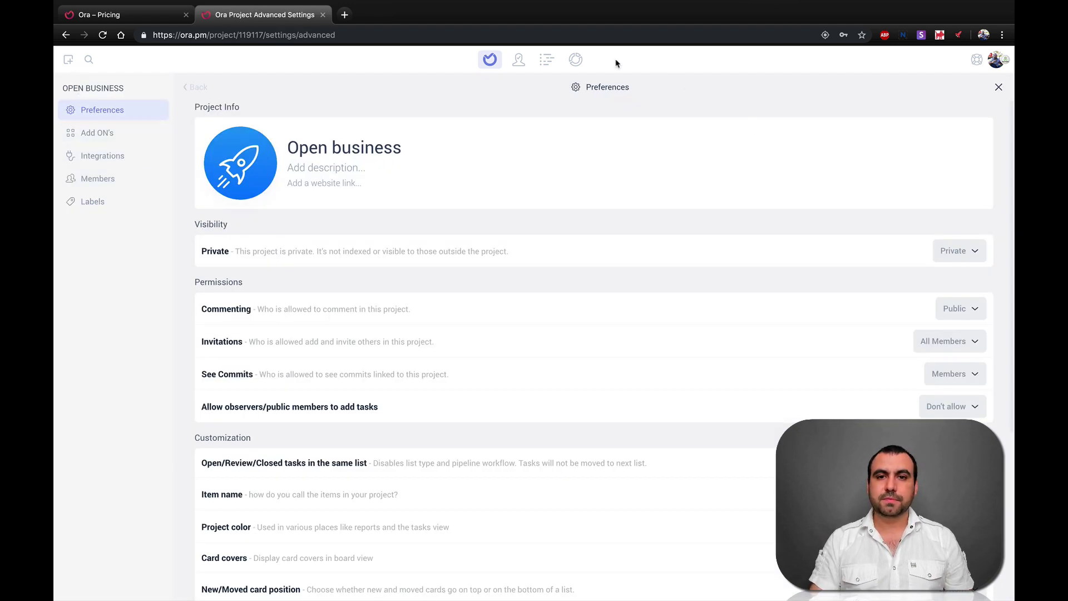
click(997, 59)
click(993, 109)
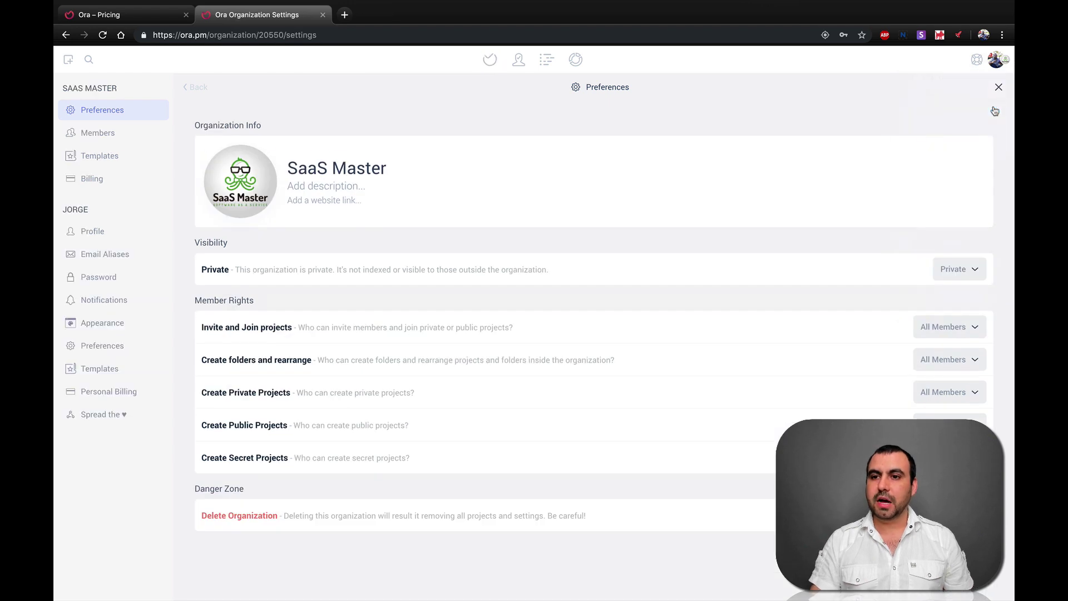
In Appearance settings, keep the Dual Top Toolbar layout and set Kanban column width to Slim.
click(108, 329)
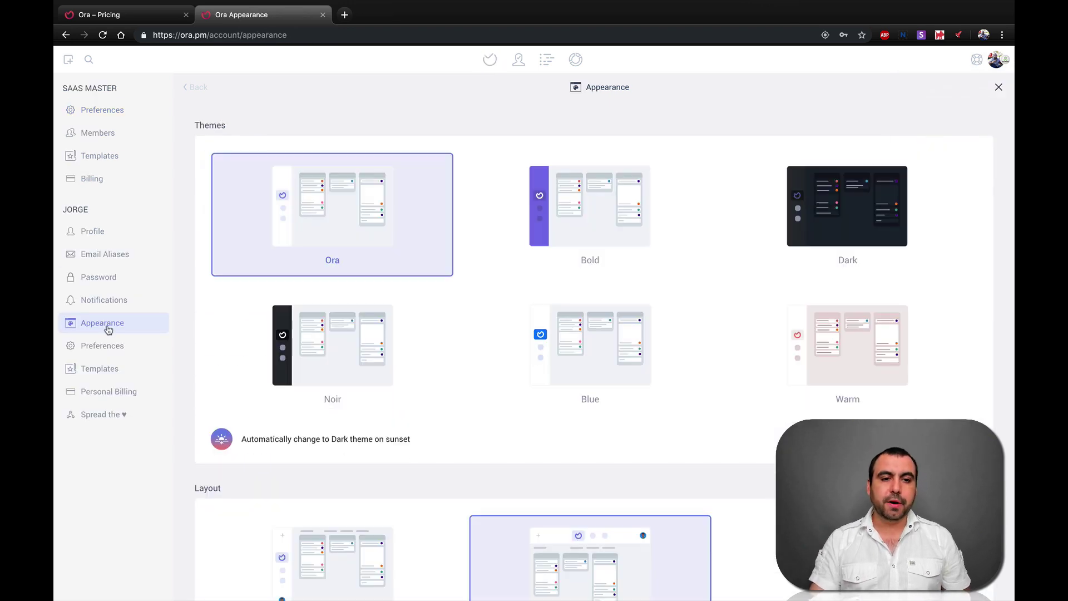
scroll(485, 394, down, 1)
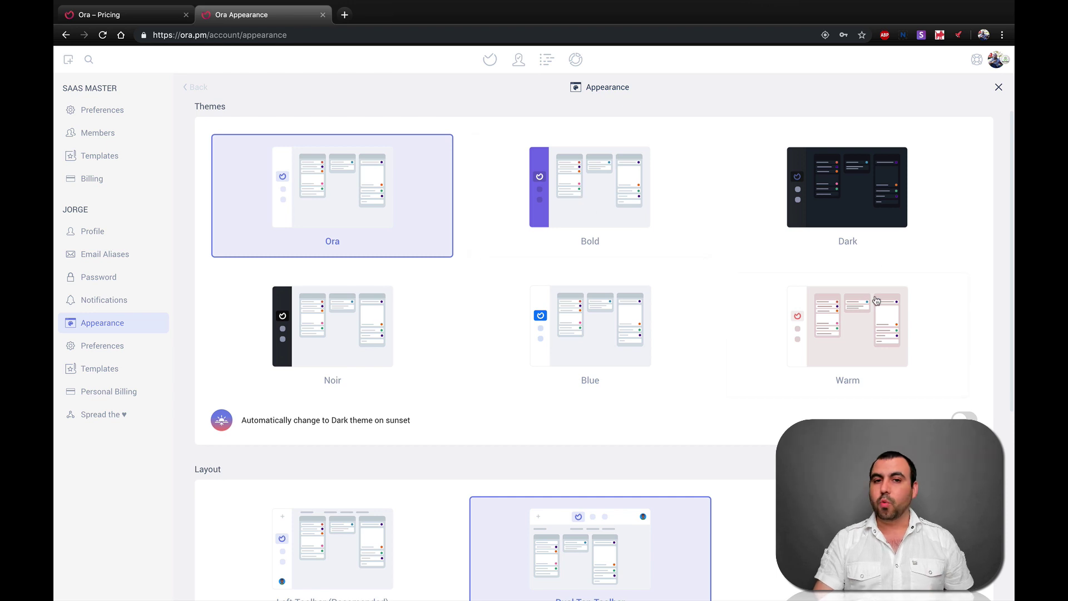
scroll(456, 434, down, 5)
scroll(448, 443, down, 2)
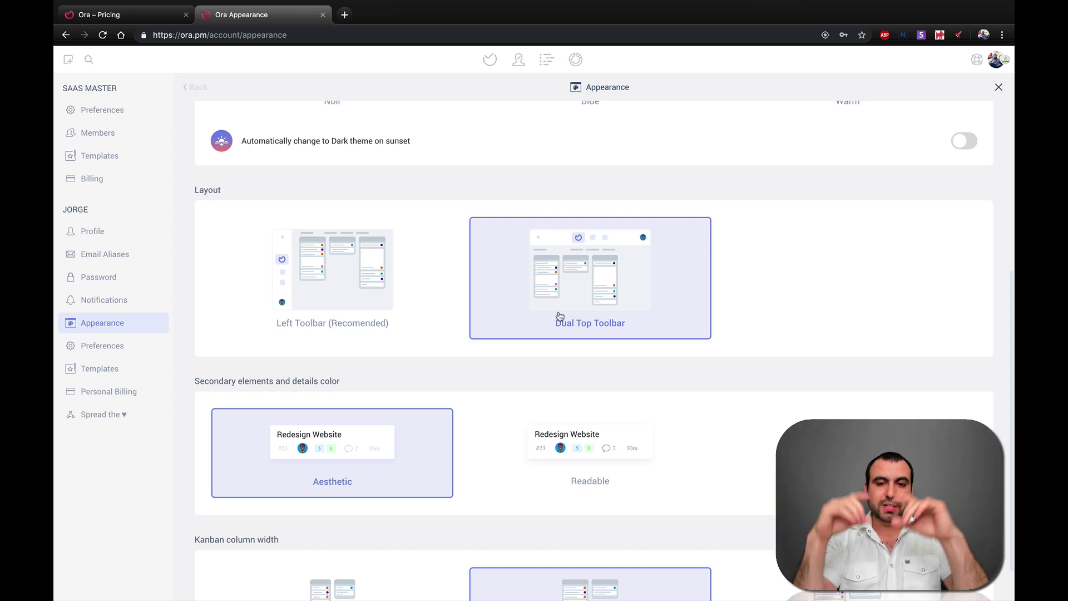
click(343, 292)
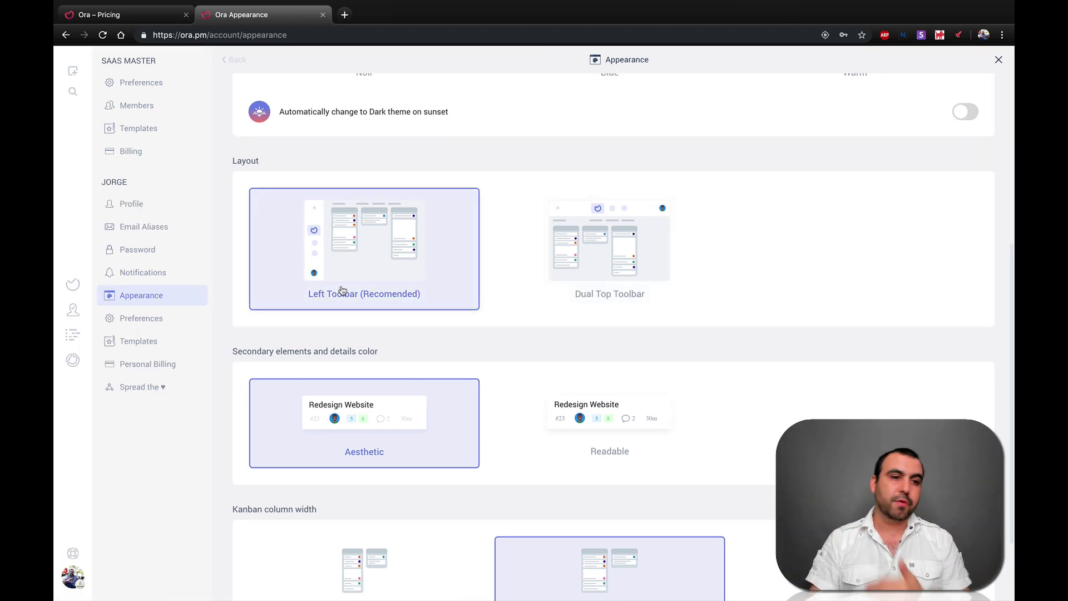
click(621, 276)
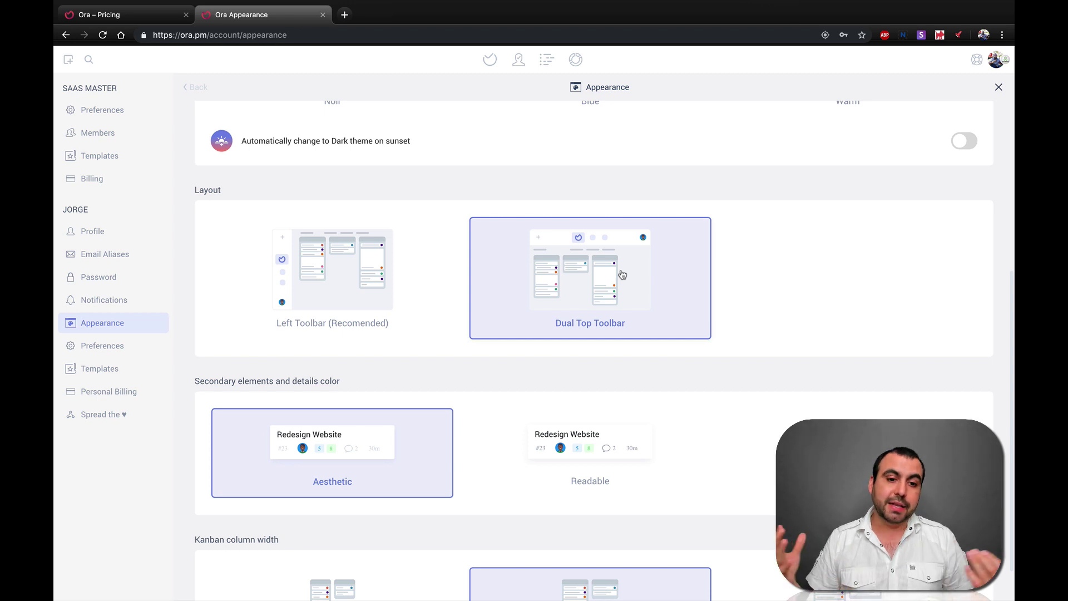
scroll(622, 274, down, 3)
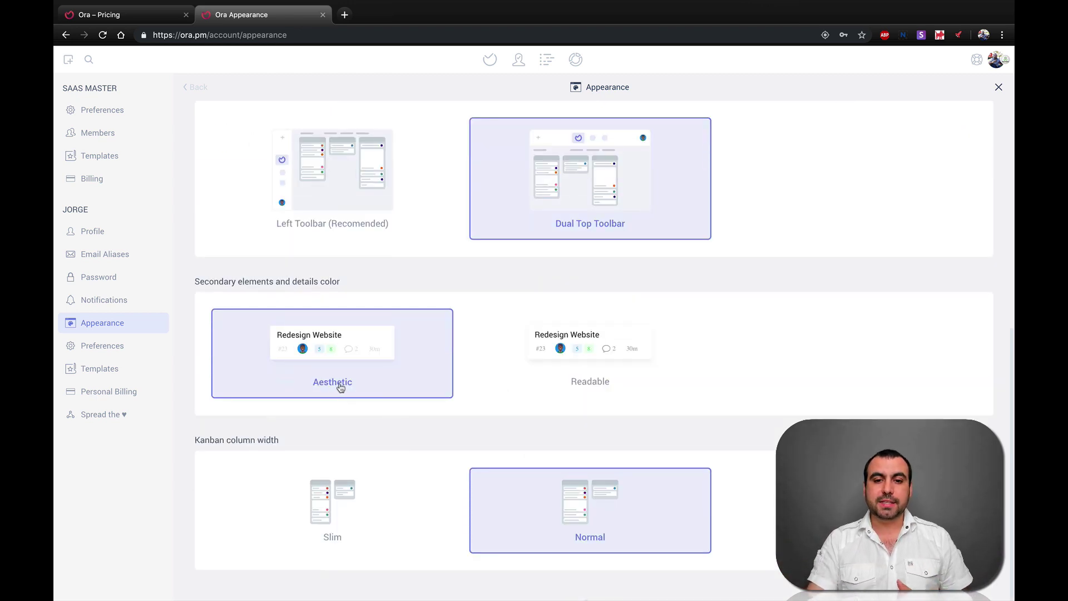
click(357, 508)
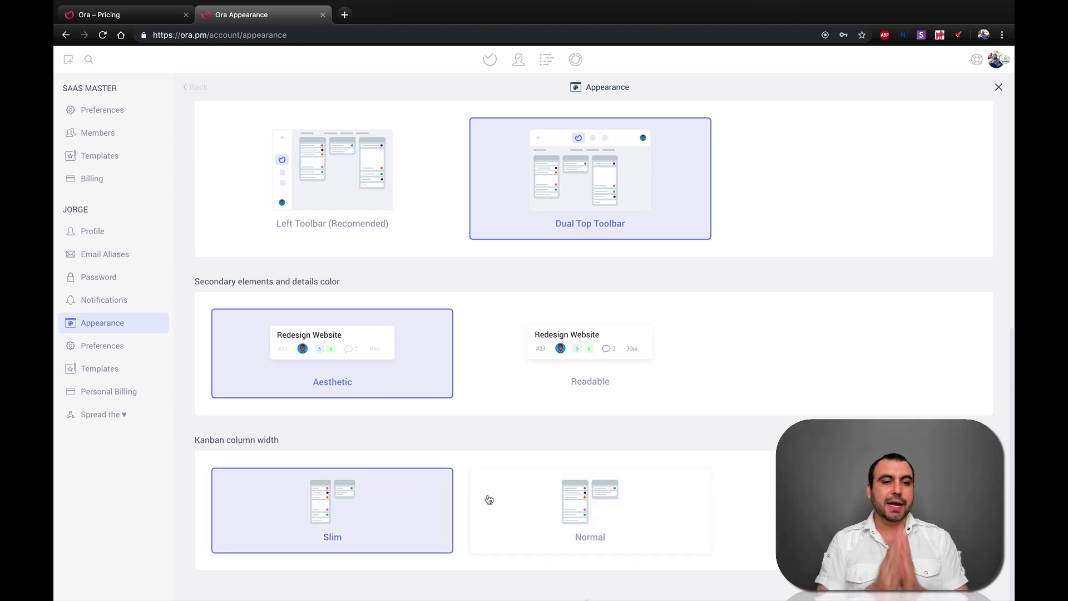
scroll(488, 499, up, 8)
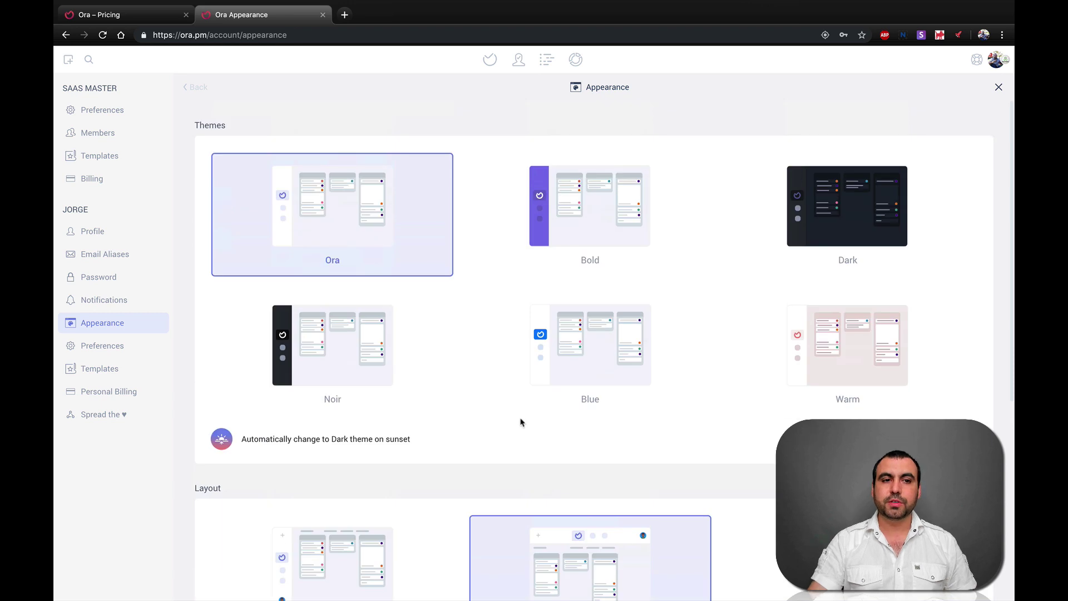
Close the Appearance settings to return to the Open business board.
click(998, 87)
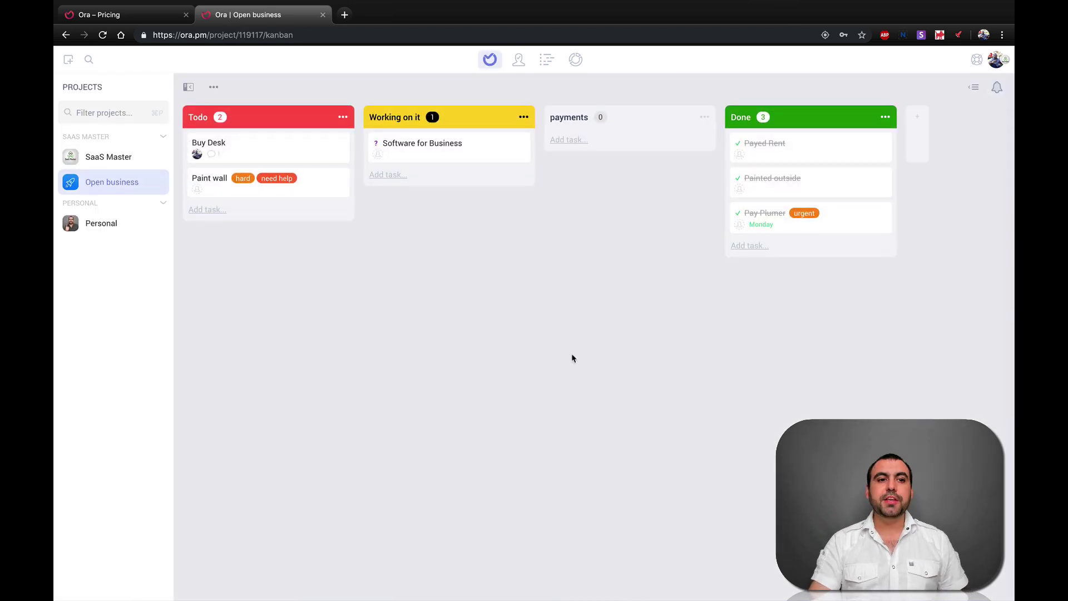